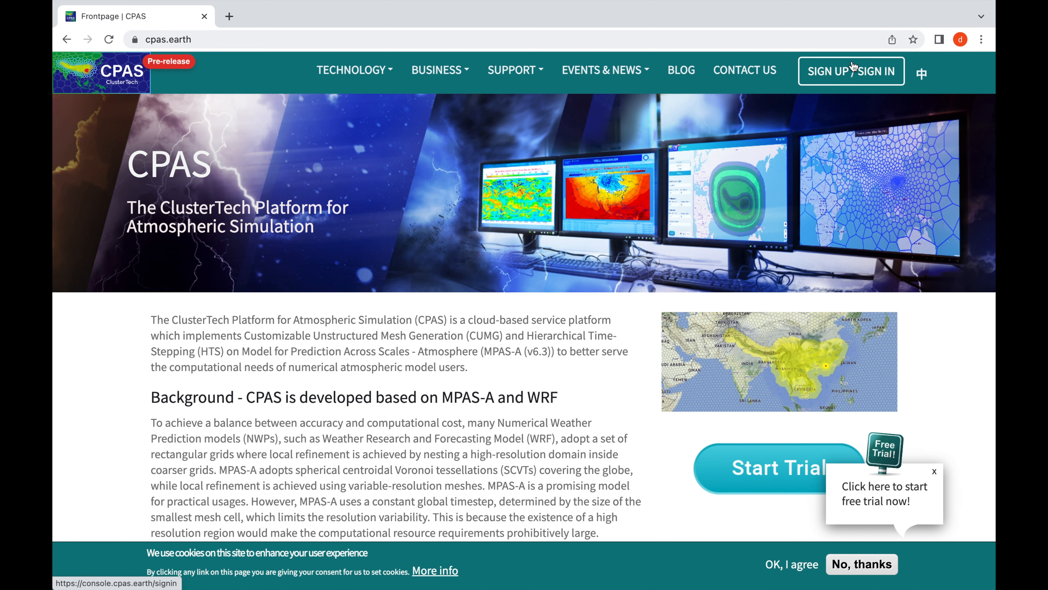
Sign in to the CPAS console with Google and create a new blank mesh specification.
click(840, 70)
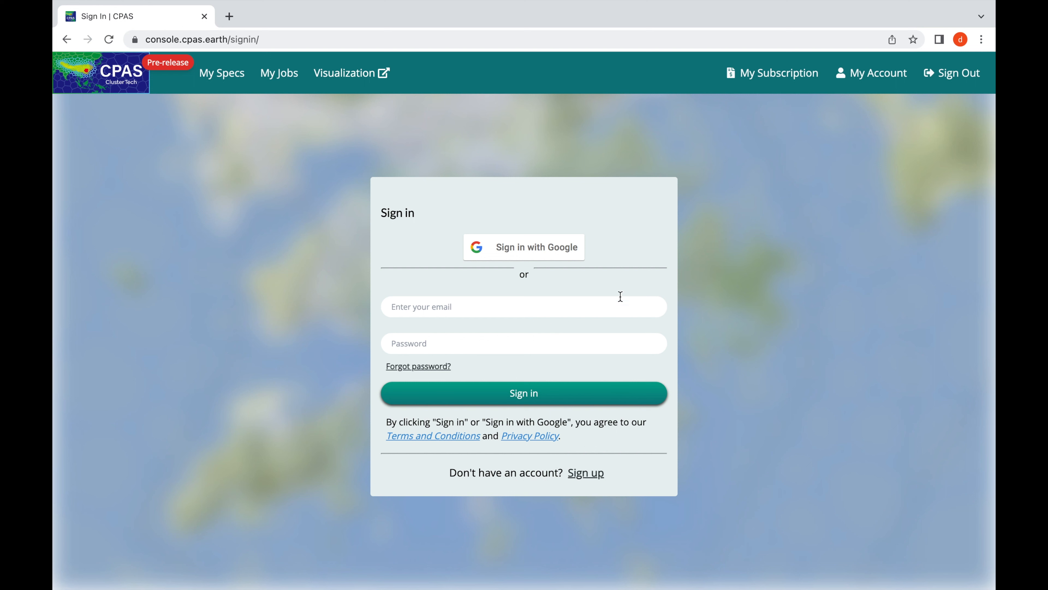
click(537, 259)
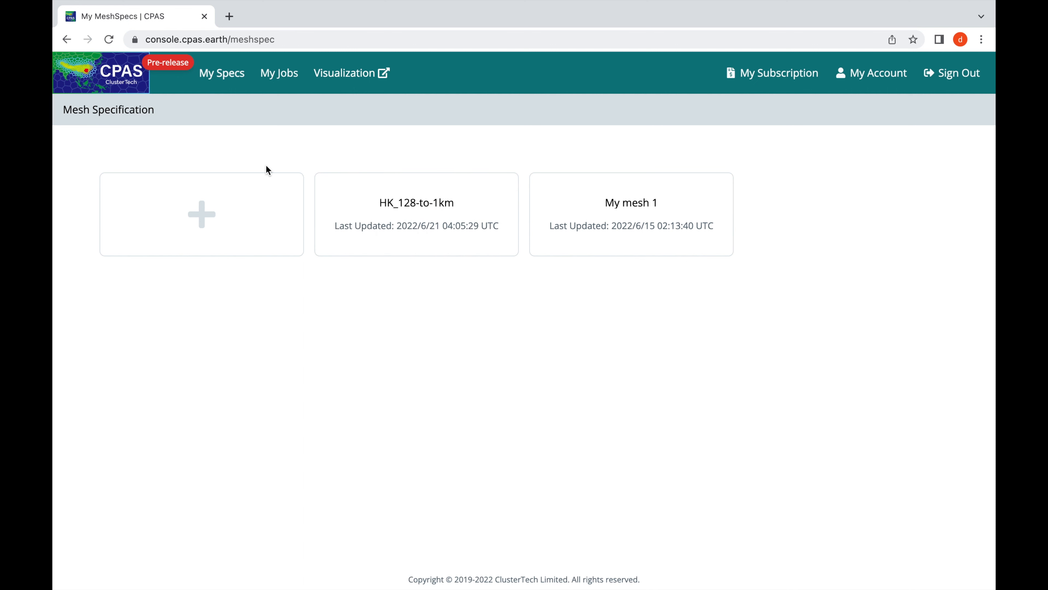
mouse_move(170, 226)
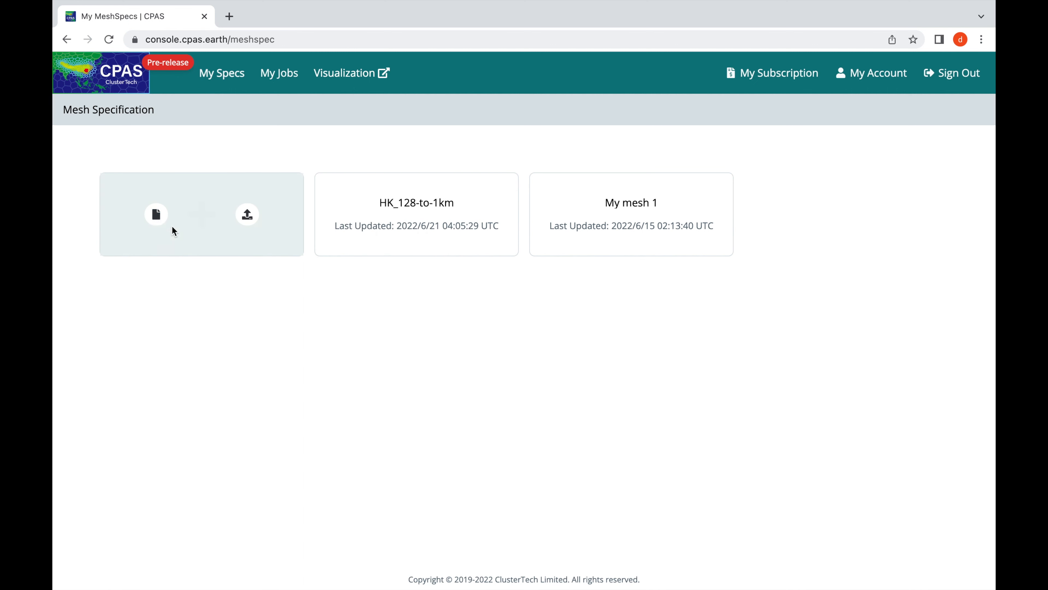
click(157, 218)
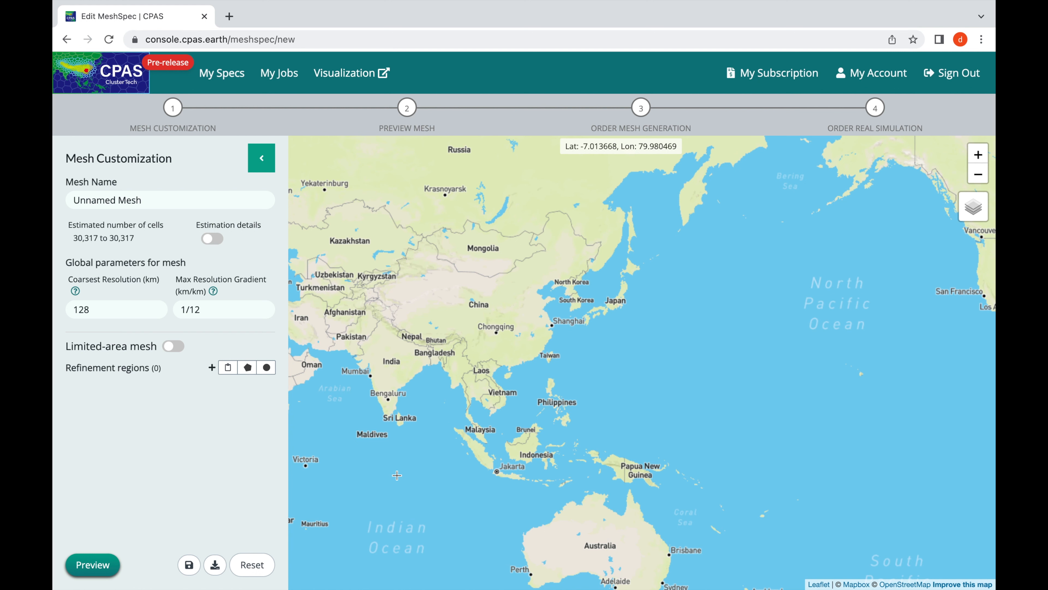
Compare the base maps over southern China, from Mapbox Satellite through Stamen Terrain, and return to Mapbox Streets.
drag(484, 352, 438, 358)
scroll(513, 370, up, 5)
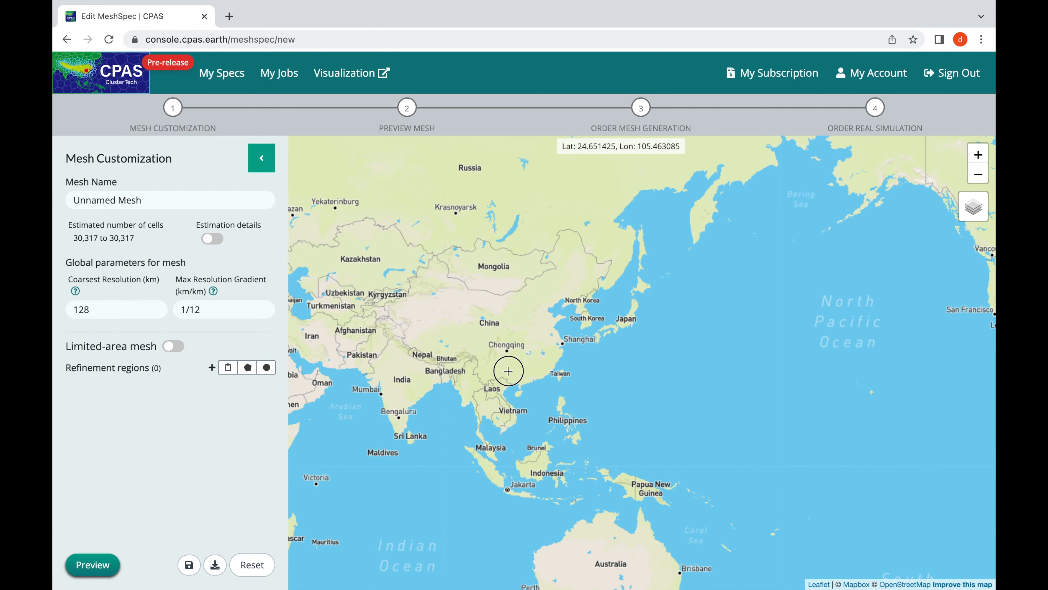
scroll(513, 370, down, 4)
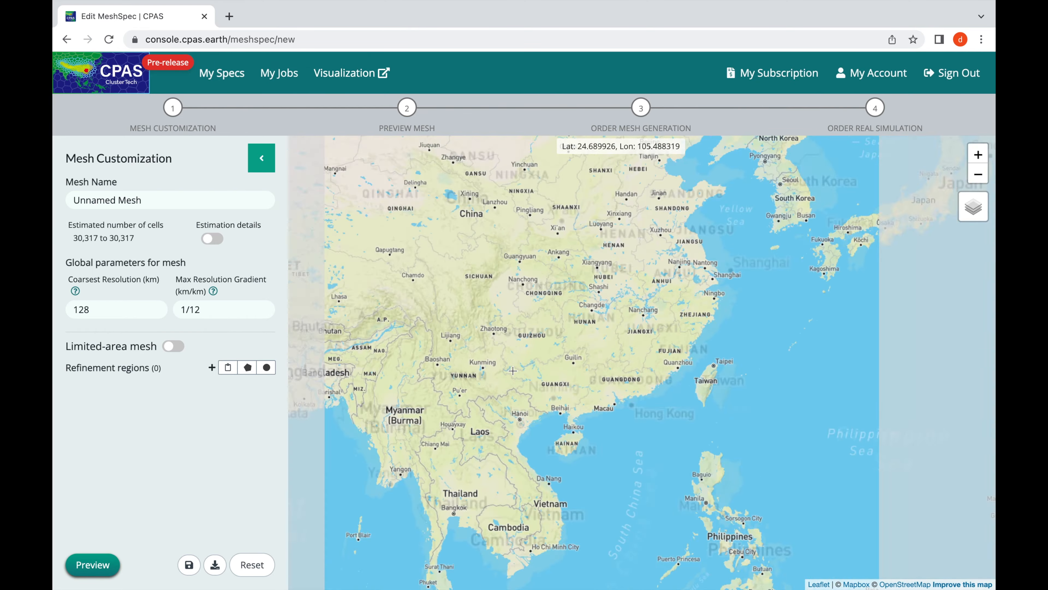
scroll(547, 381, up, 2)
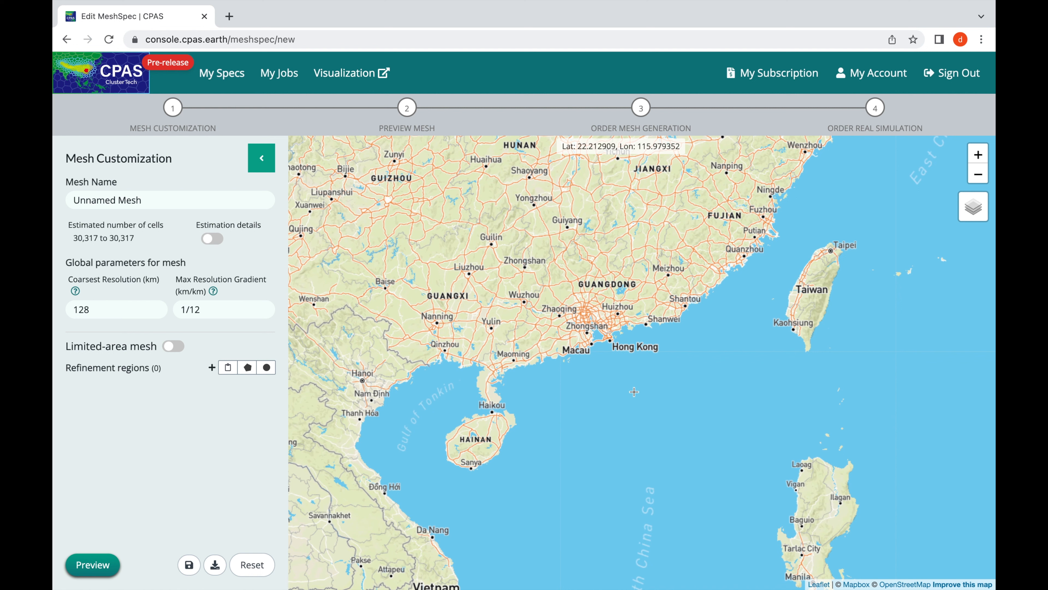
mouse_move(974, 209)
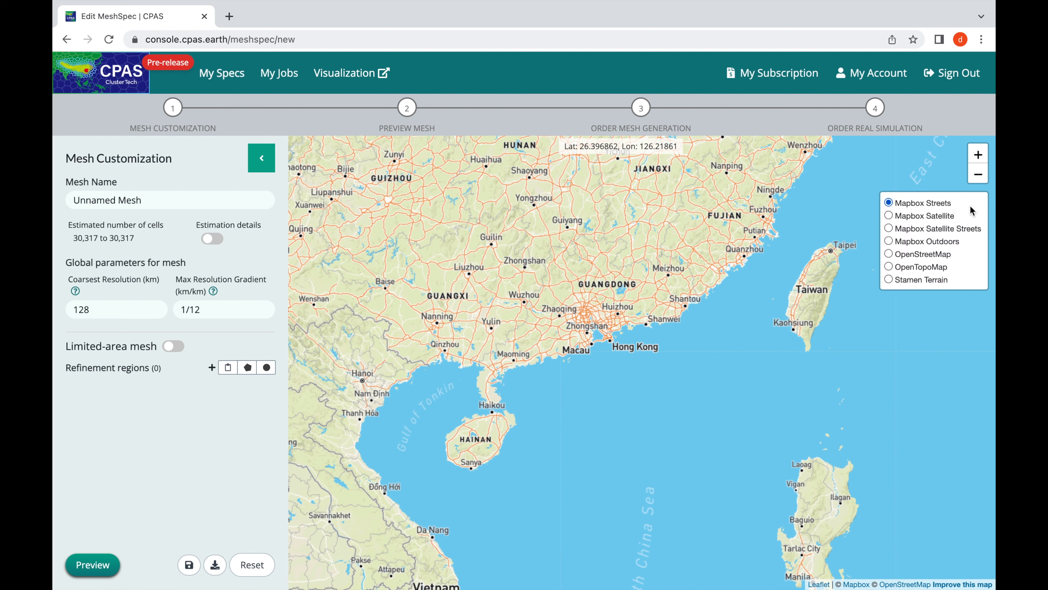
click(909, 216)
click(911, 229)
click(910, 241)
click(912, 253)
click(915, 267)
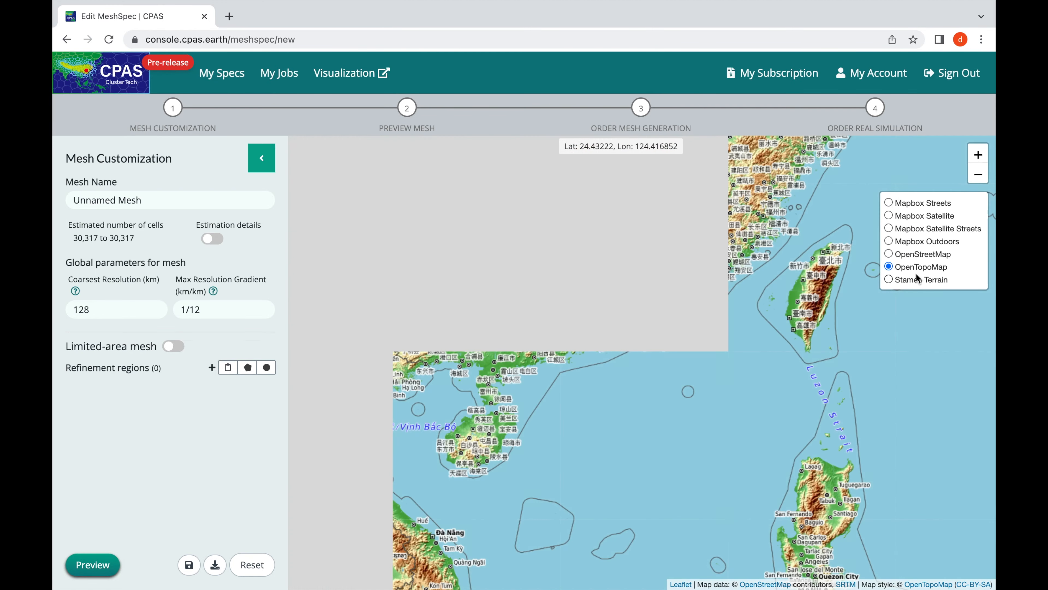
click(917, 280)
click(902, 203)
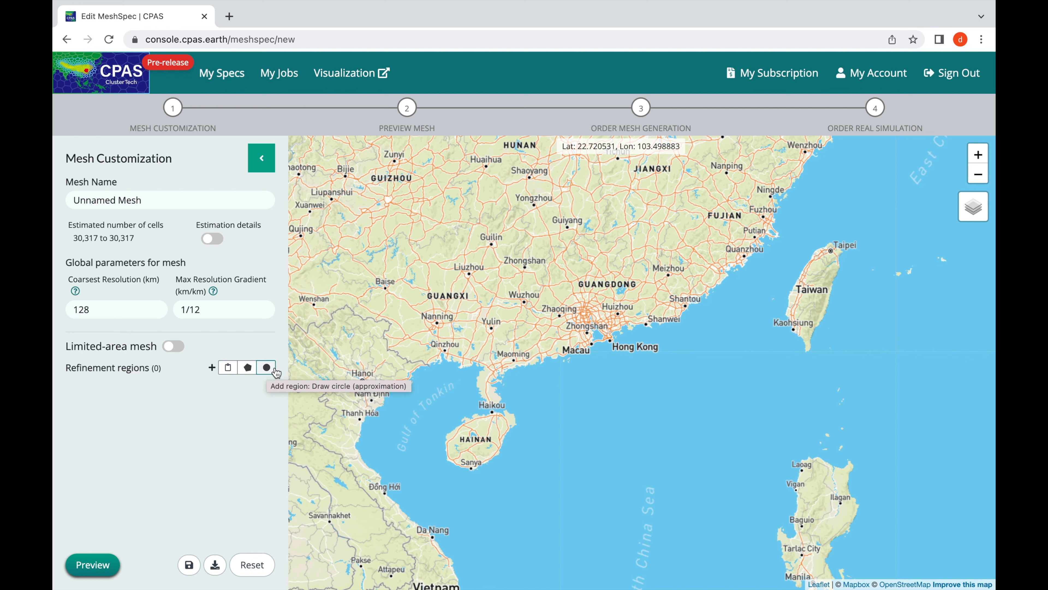
Draw a polygonal refinement region on the map enclosing Guangdong, Hainan and the adjacent sea south of the coast.
click(248, 372)
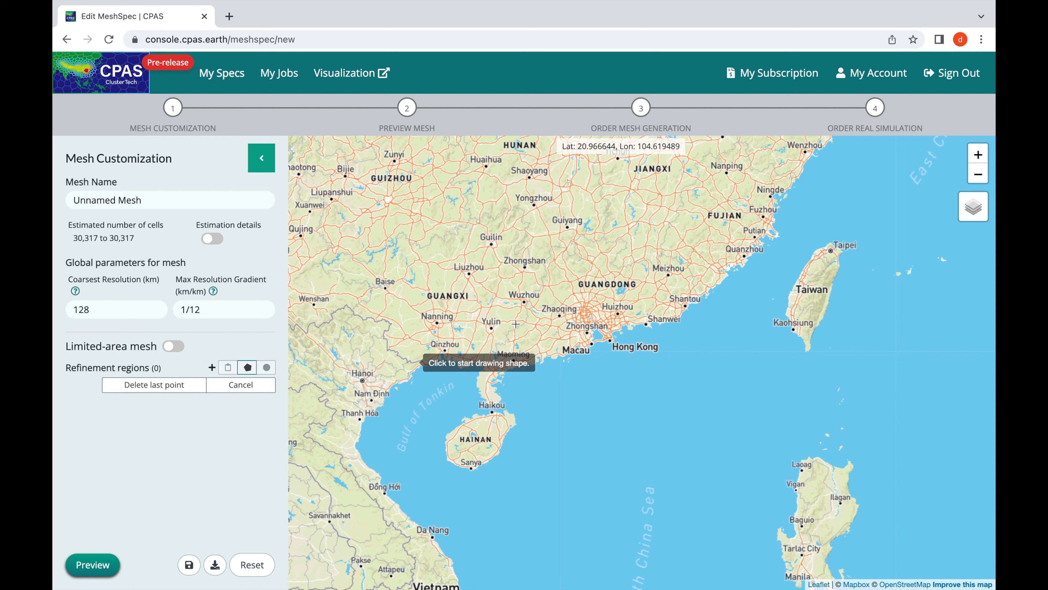
click(583, 246)
click(542, 264)
click(501, 311)
click(446, 370)
click(437, 412)
click(449, 465)
click(523, 486)
click(599, 457)
click(672, 425)
click(753, 338)
click(747, 260)
click(695, 228)
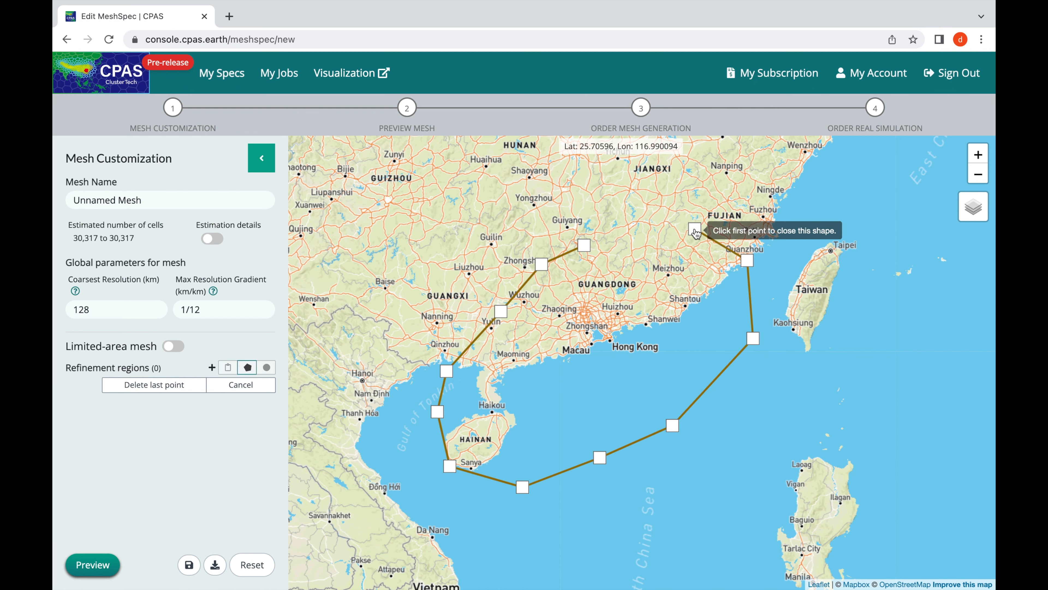
click(639, 205)
click(588, 203)
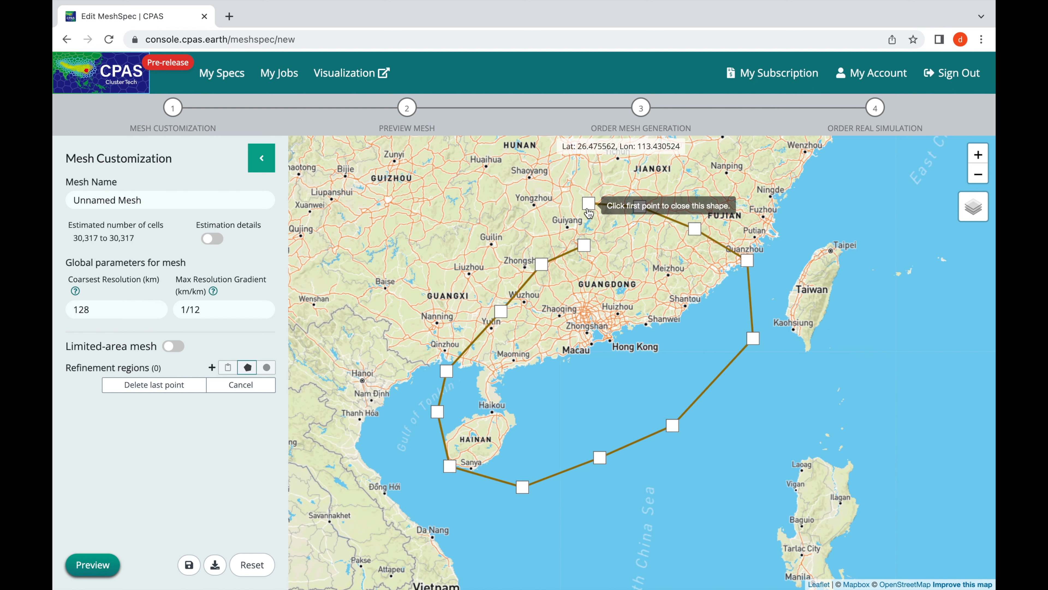
click(583, 245)
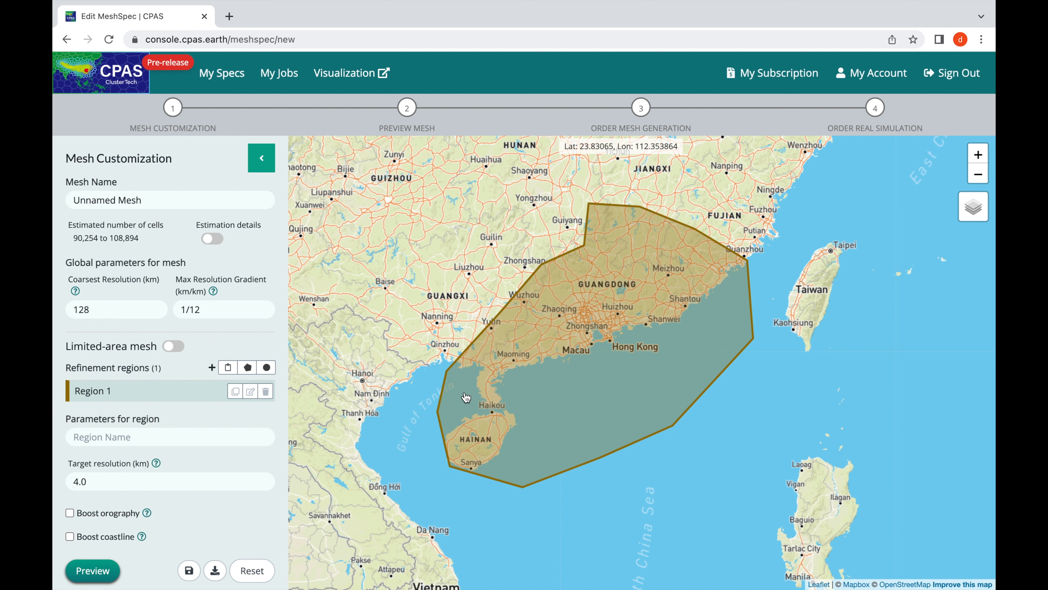
Name the polygon region GD and set its target resolution to 32 km.
click(103, 439)
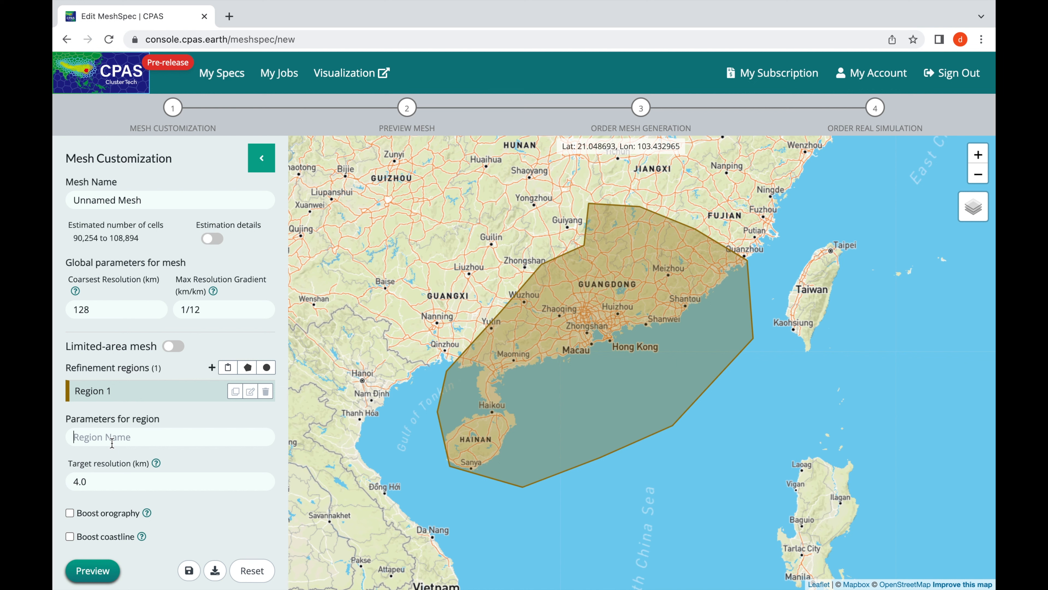
text(GD)
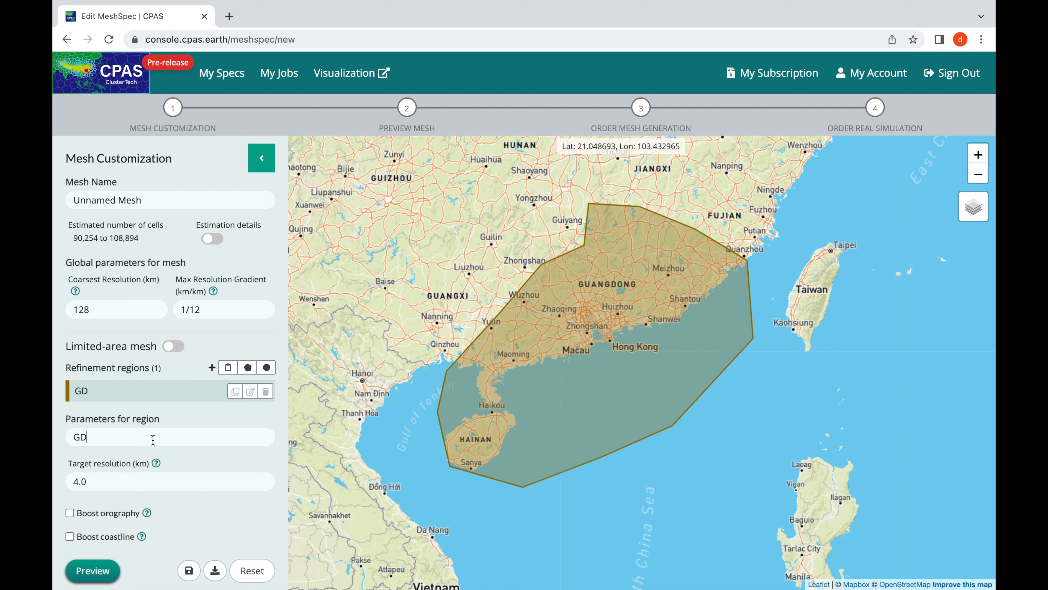
drag(105, 482, 60, 482)
text(32)
Enable both Boost orography and Boost coastline for the GD region.
scroll(94, 512, down, 1)
click(68, 507)
scroll(73, 512, down, 3)
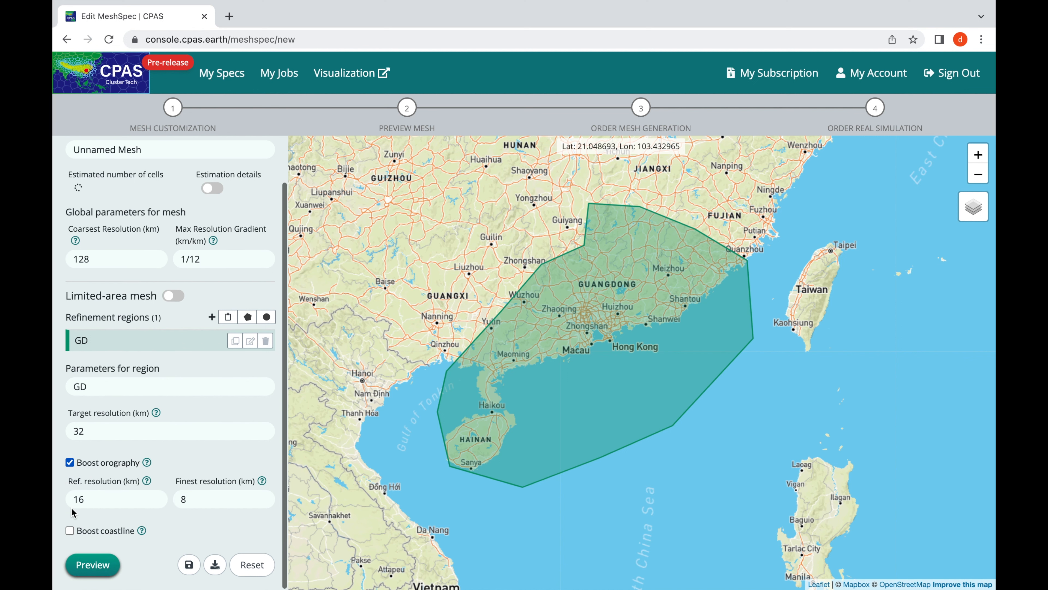
click(69, 530)
scroll(167, 485, down, 1)
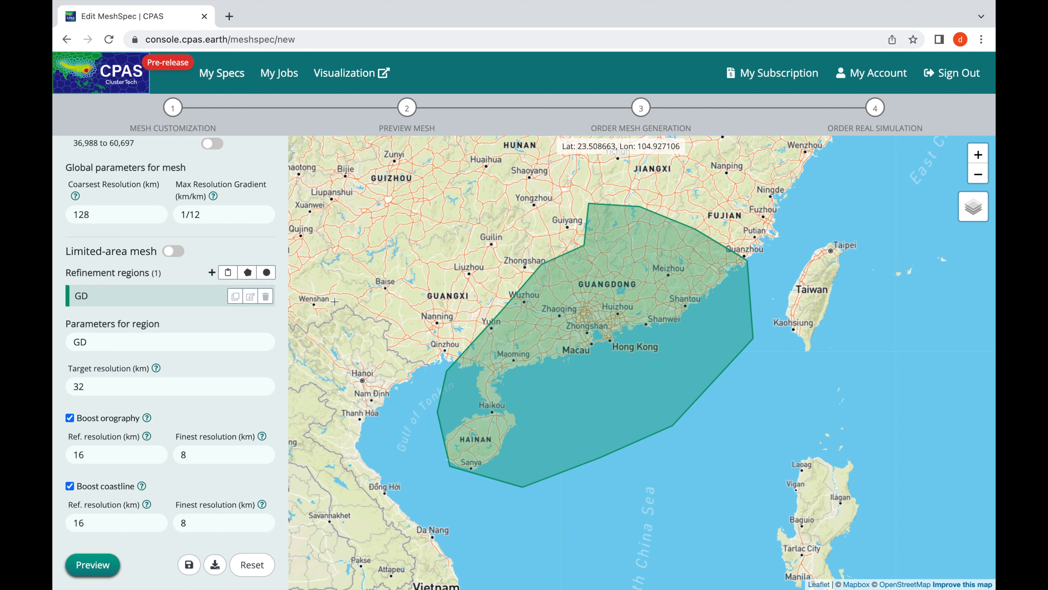
Add a circular refinement region centred on Hong Kong at about 22.385, 114.124 with a 50 km radius.
click(267, 272)
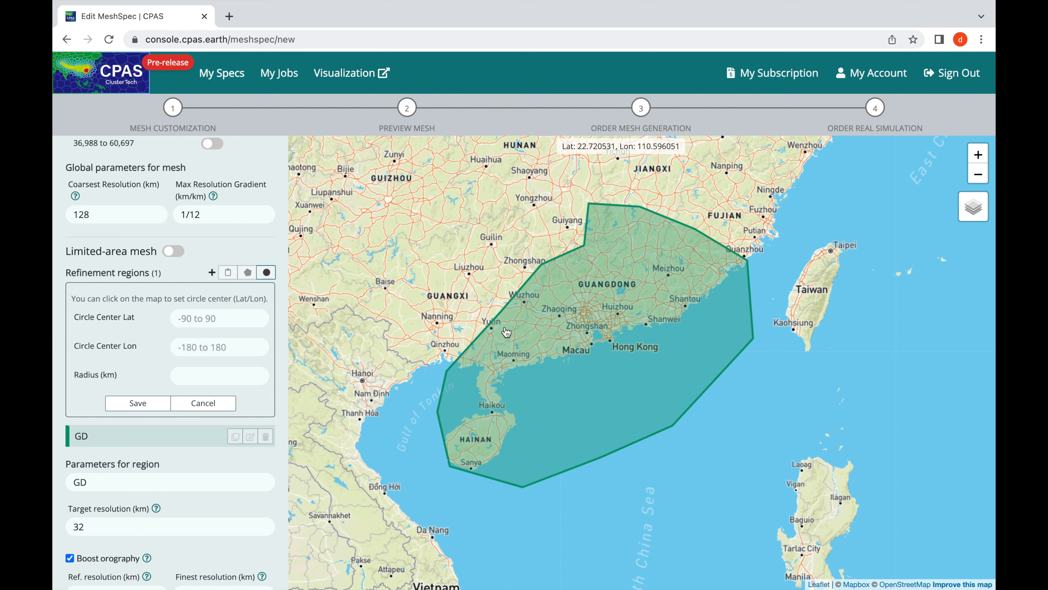
scroll(617, 344, up, 5)
click(647, 329)
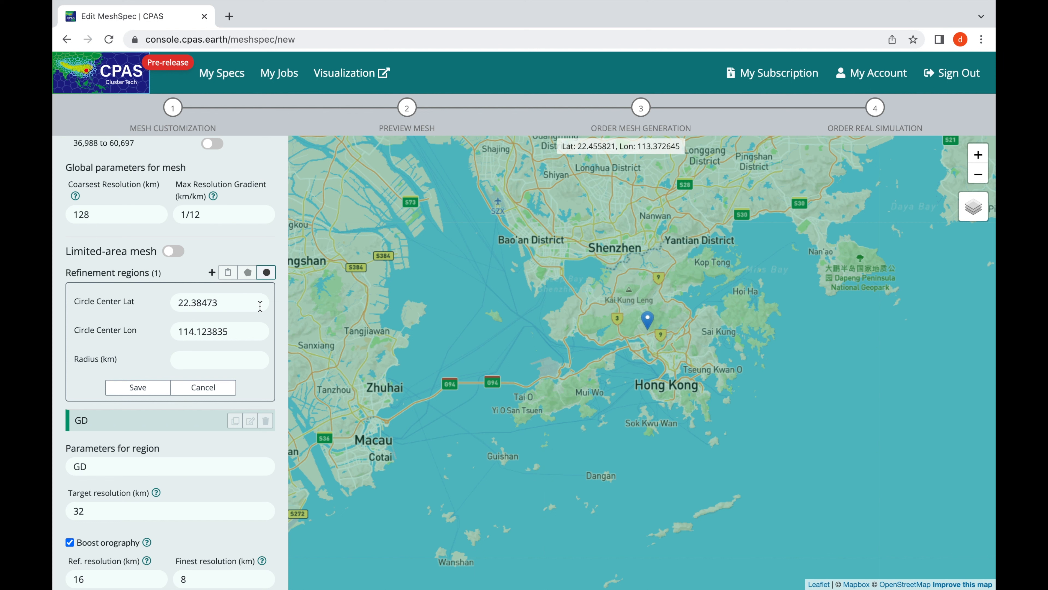
click(219, 358)
text(50)
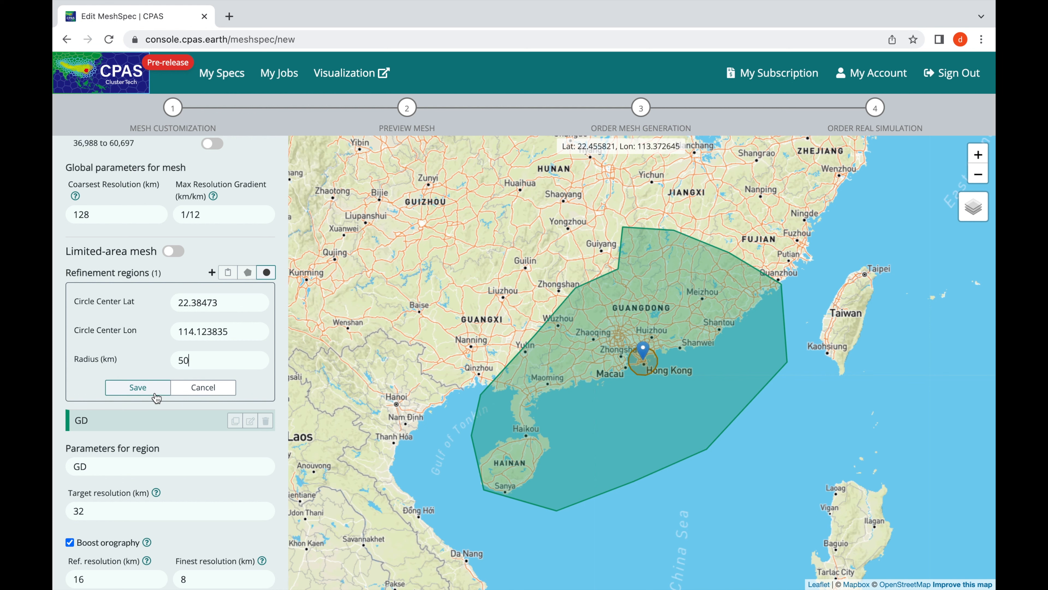
click(155, 394)
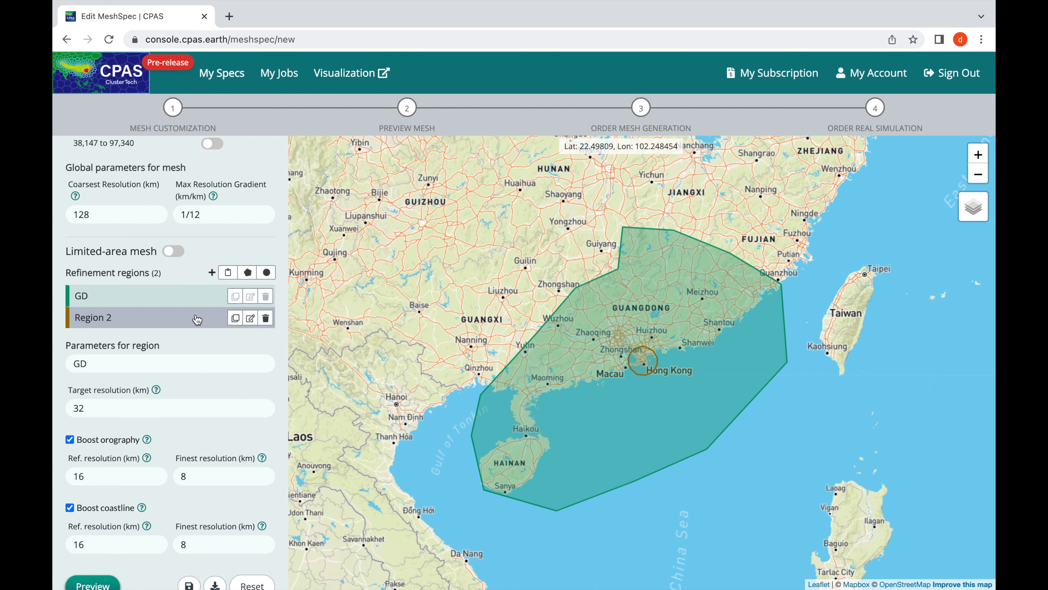
Name the circular region HK and set its target resolution to 8 km.
click(159, 325)
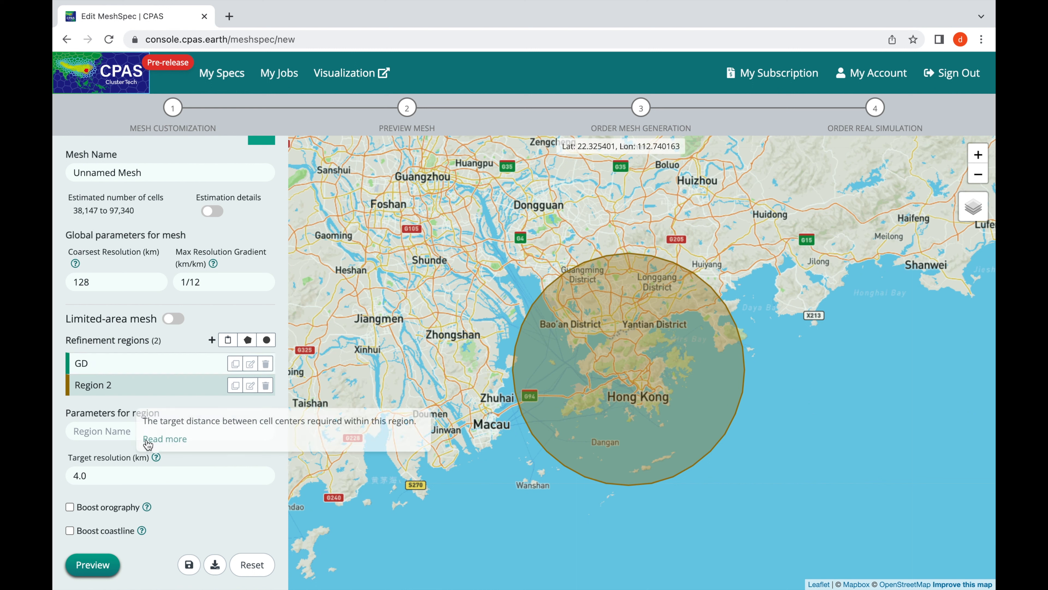
click(106, 431)
text(HK)
drag(99, 475, 57, 477)
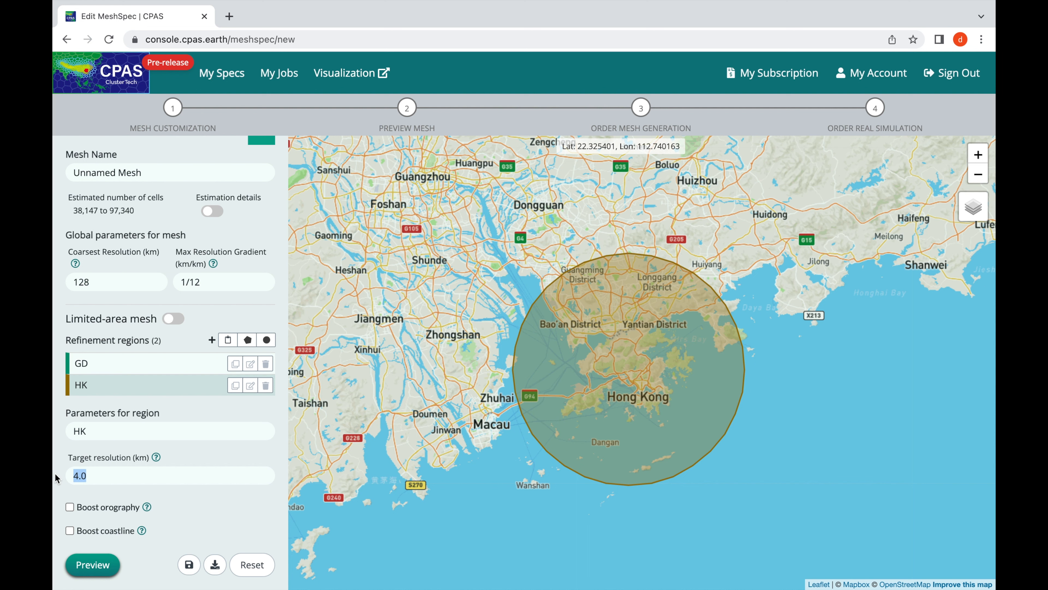
text(8)
Edit the GD region's outline, deleting its protruding northern vertices and inserting three new ones along the northern edge.
scroll(501, 425, down, 3)
drag(499, 424, 574, 370)
scroll(585, 353, down, 2)
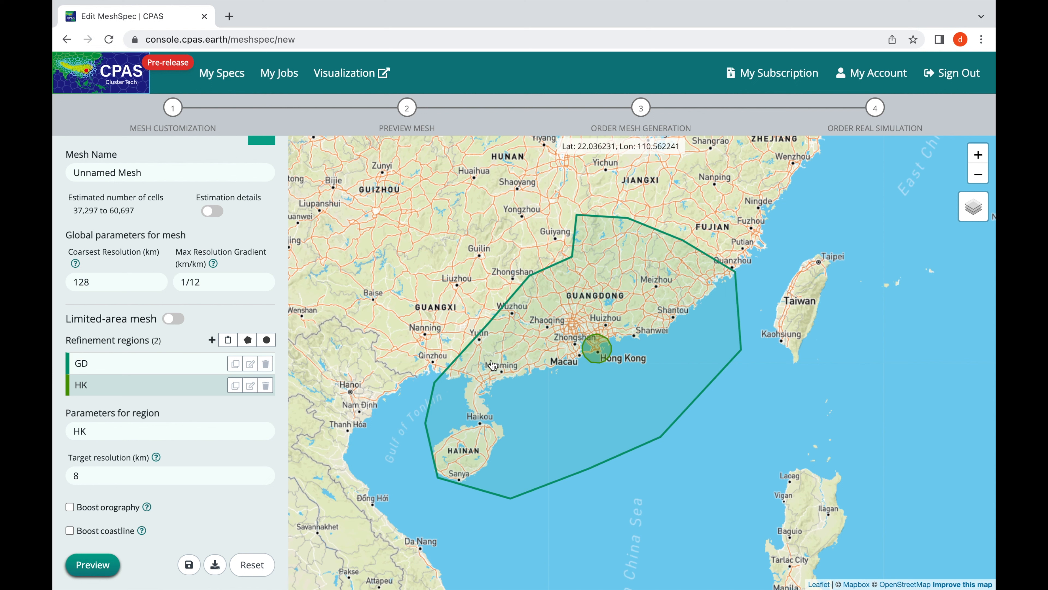
click(250, 364)
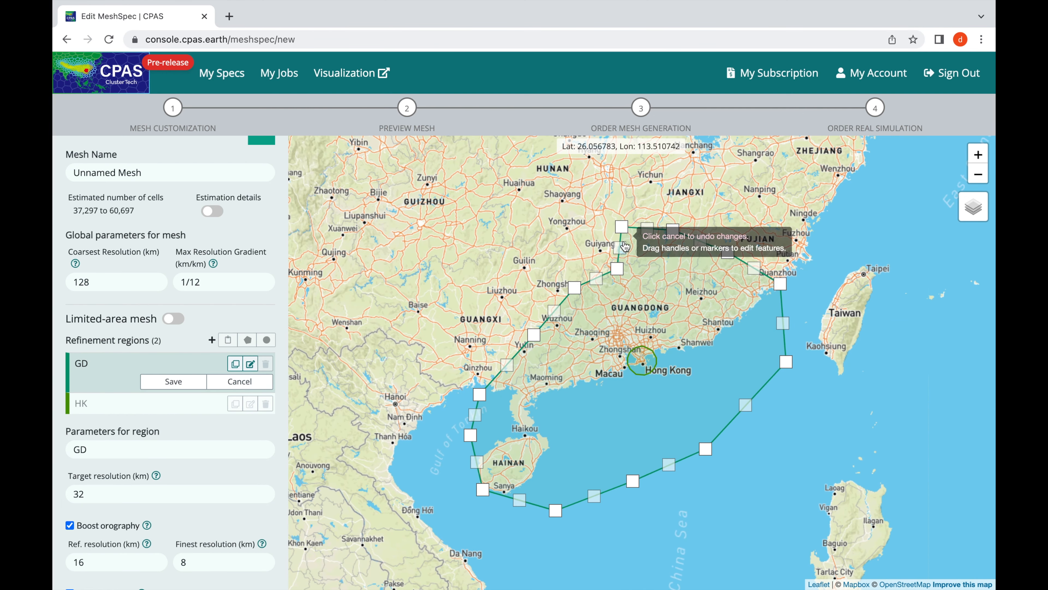
click(623, 229)
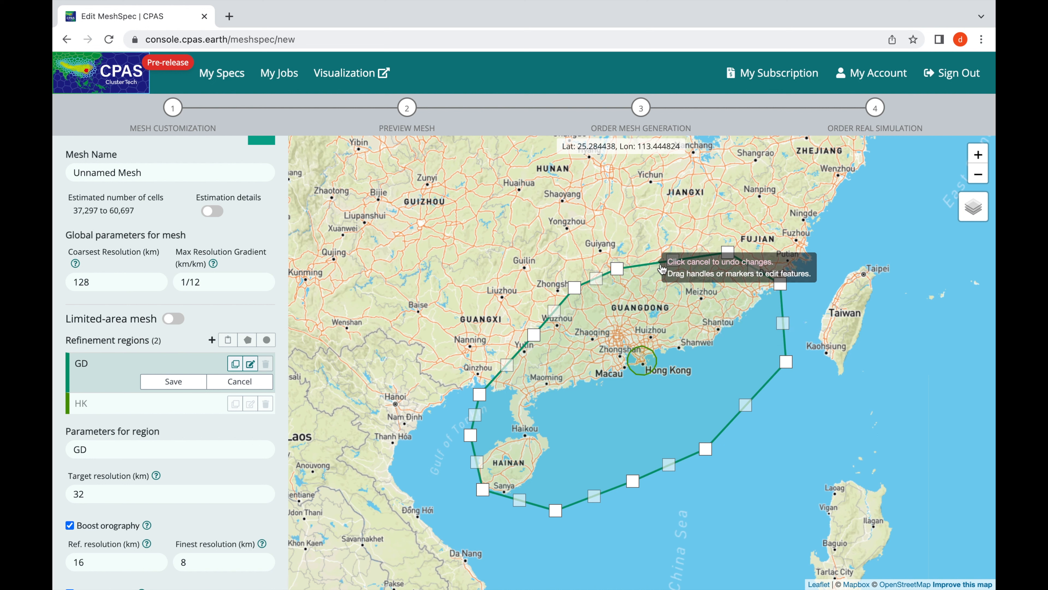
click(727, 255)
click(698, 276)
click(657, 273)
click(740, 280)
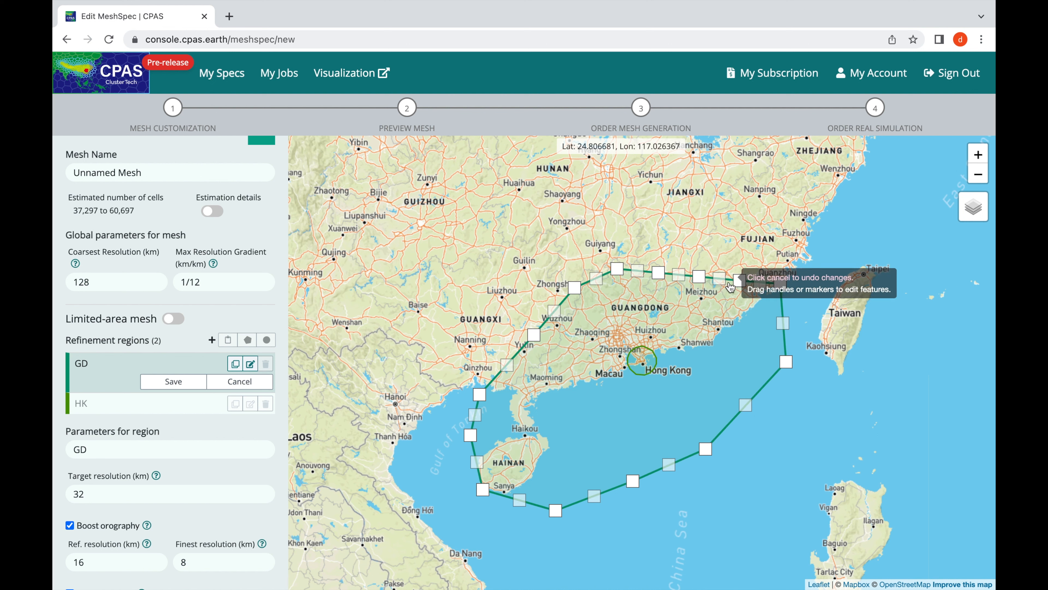
Shift the new northern vertices of GD slightly outward and its eastern sea vertex inward, and save the shape.
drag(700, 276, 658, 255)
drag(740, 280, 744, 263)
drag(786, 362, 763, 364)
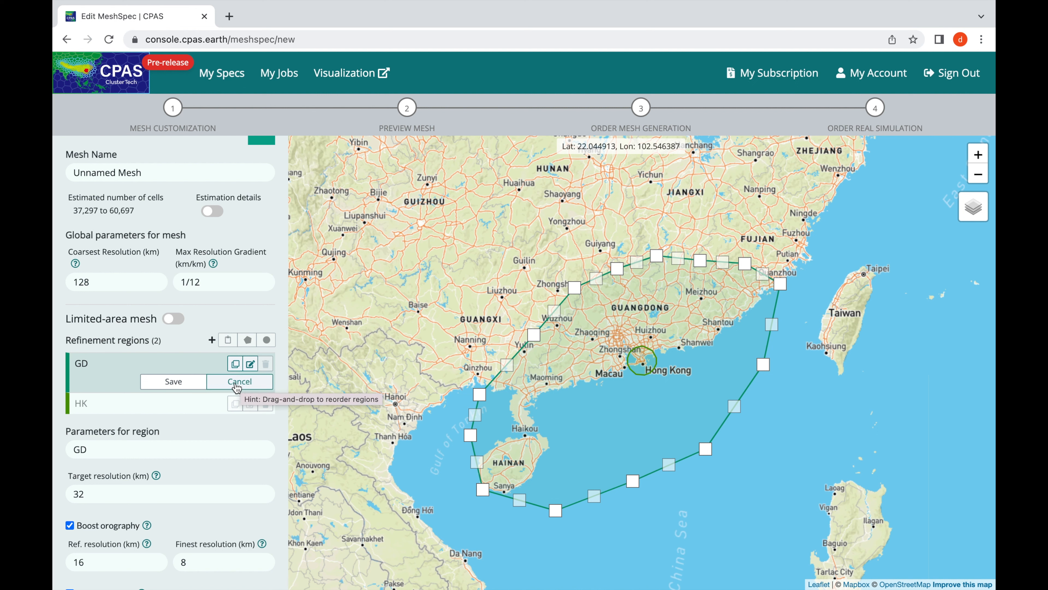
click(189, 384)
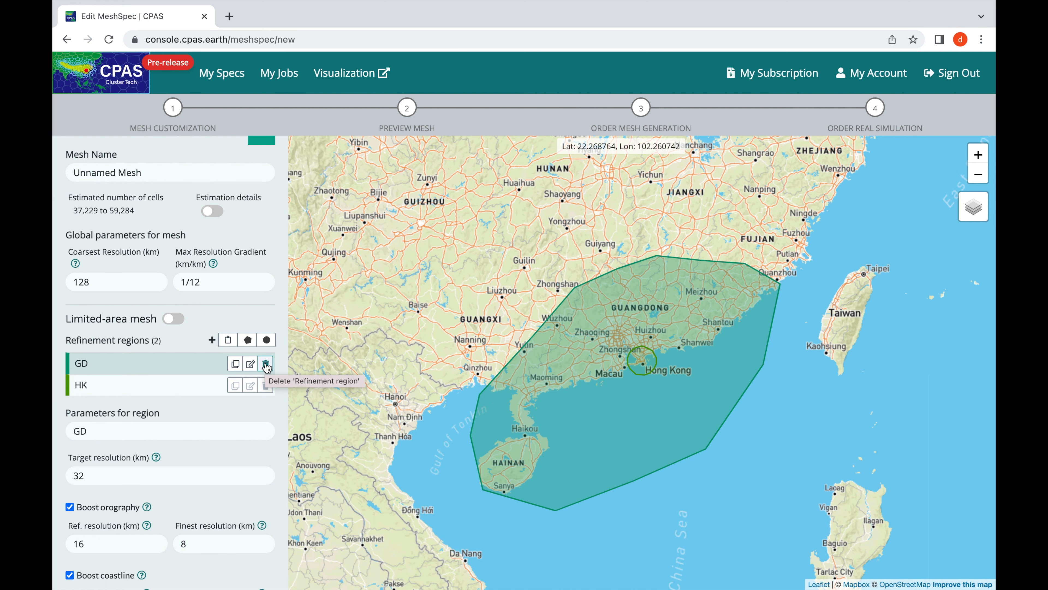
Try a coarsest resolution of 64 km for the whole mesh.
scroll(554, 370, down, 3)
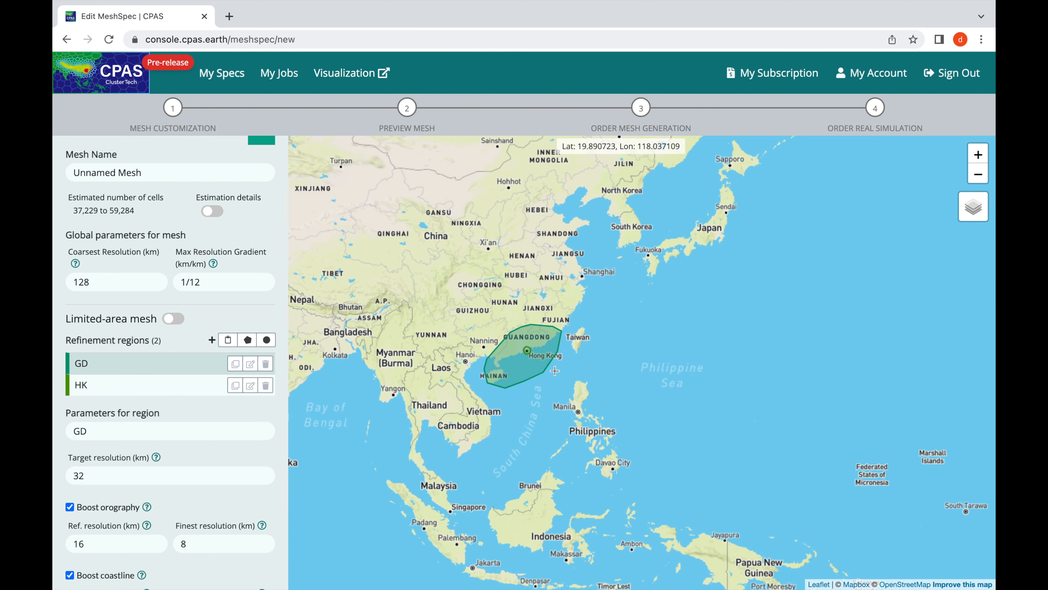
drag(535, 349, 580, 378)
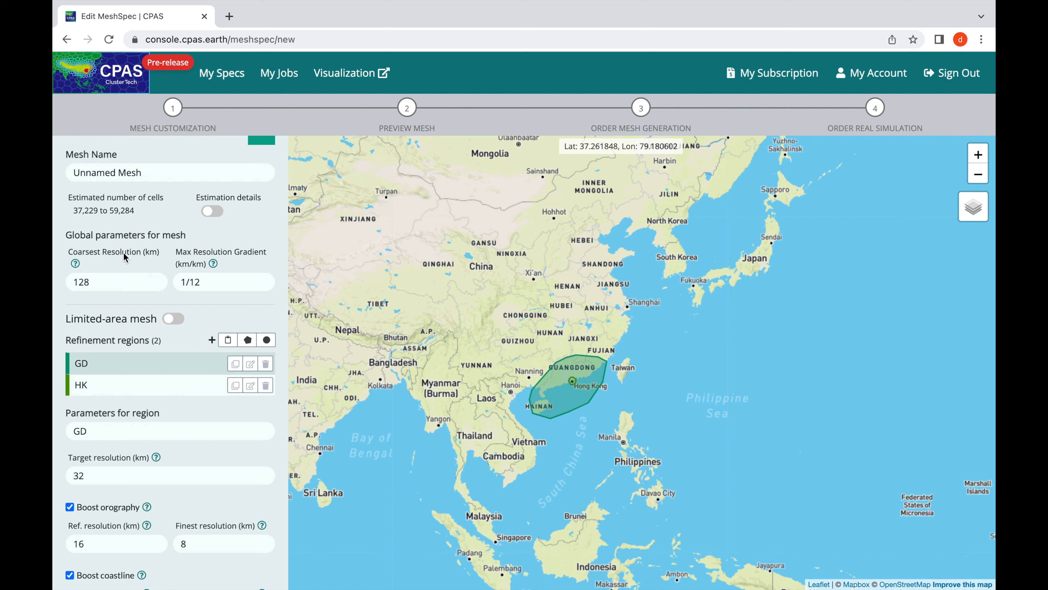
drag(101, 282, 66, 283)
click(102, 285)
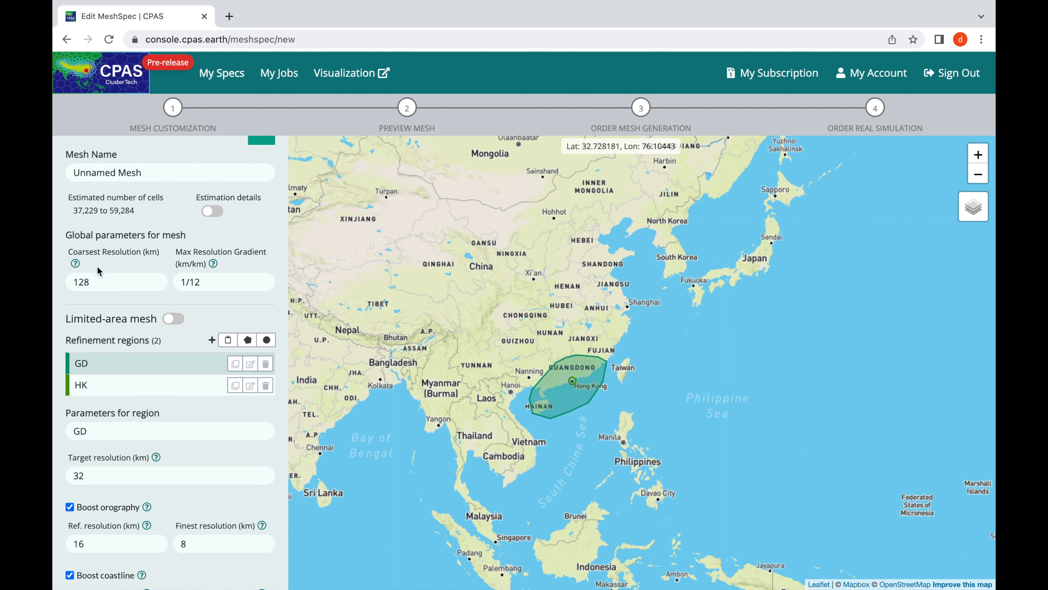
drag(105, 282, 55, 285)
text(64)
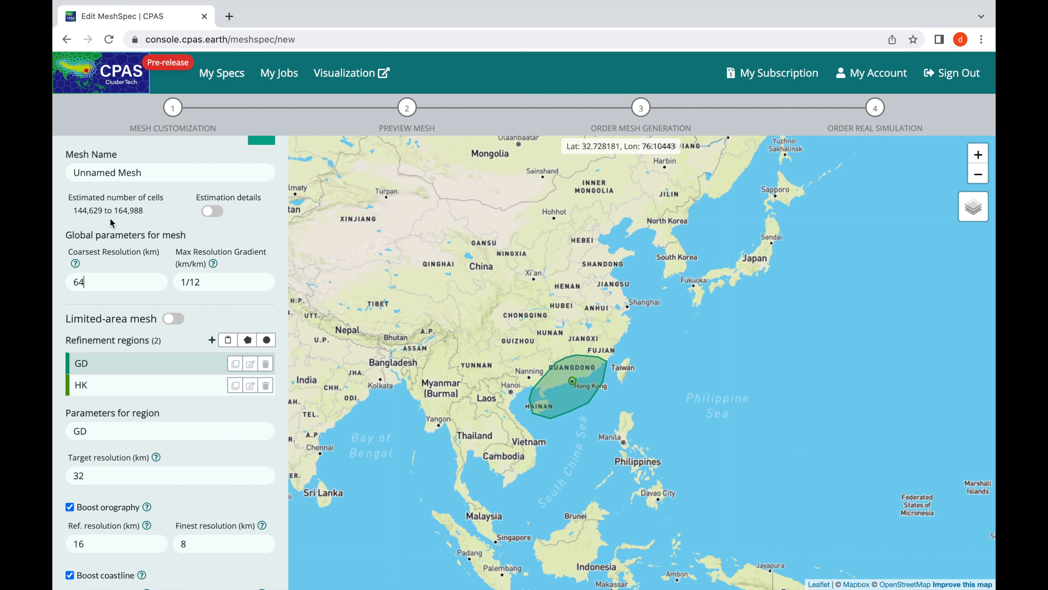
Restore the mesh's coarsest resolution to 128 km.
click(107, 278)
key(BackSpace)
key(BackSpace)
text(128)
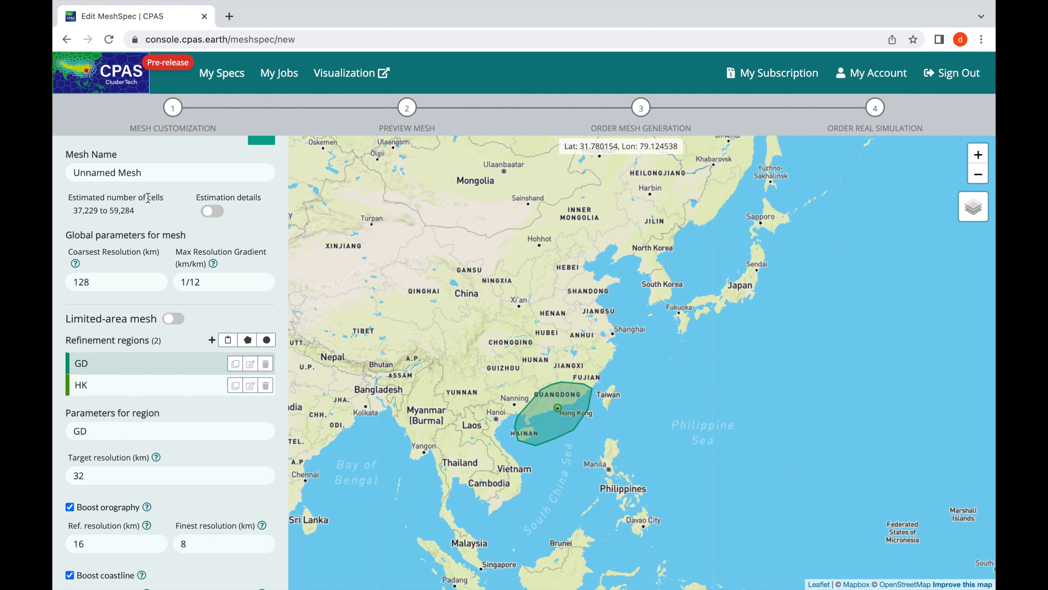
Show the estimation details and inspect the estimated cell counts and resolutions of the rings around the GD and HK regions.
click(213, 211)
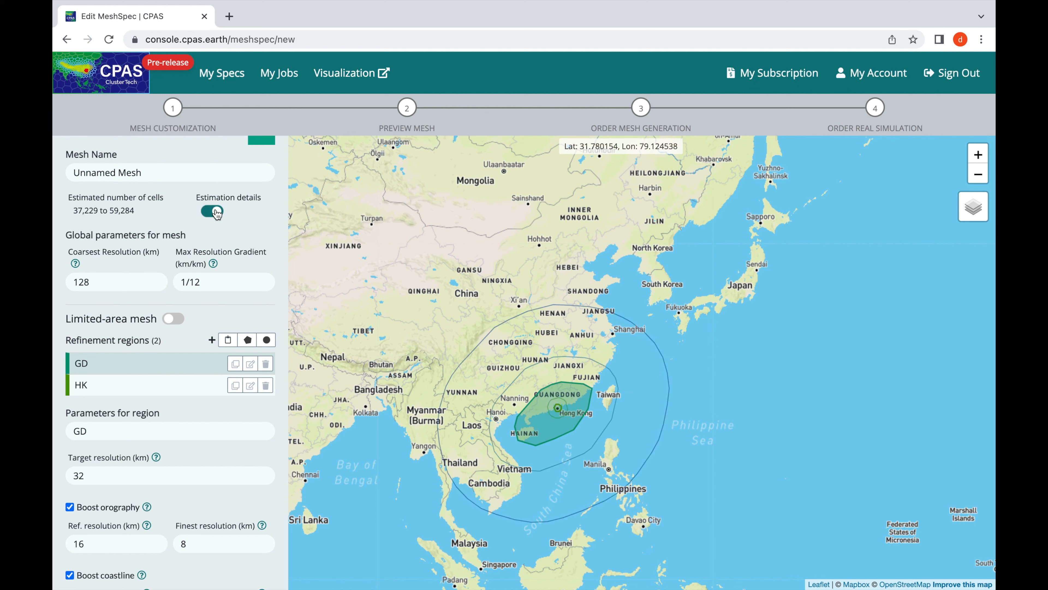
mouse_move(348, 201)
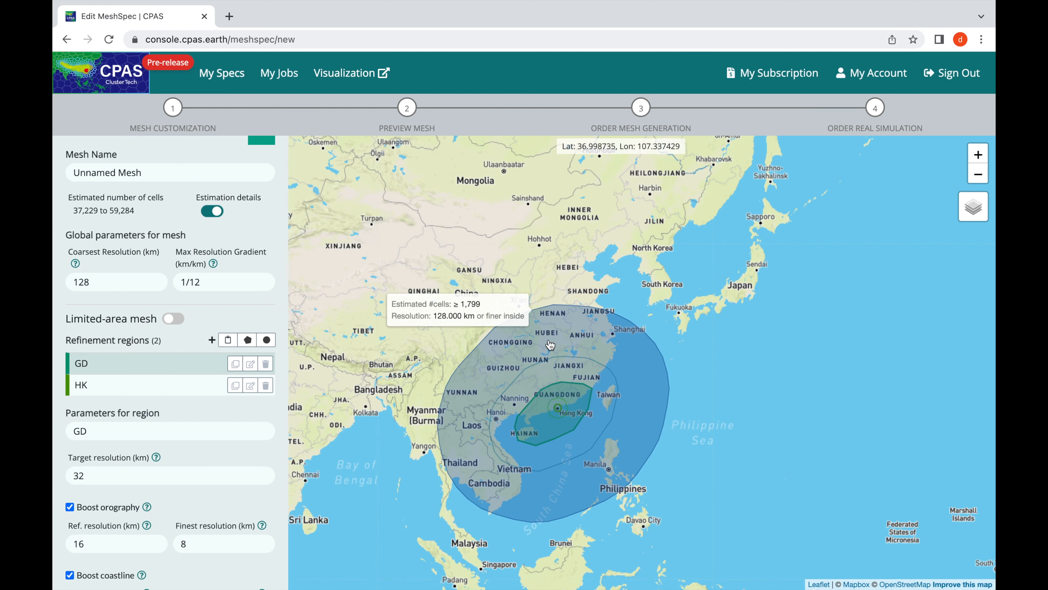
mouse_move(558, 371)
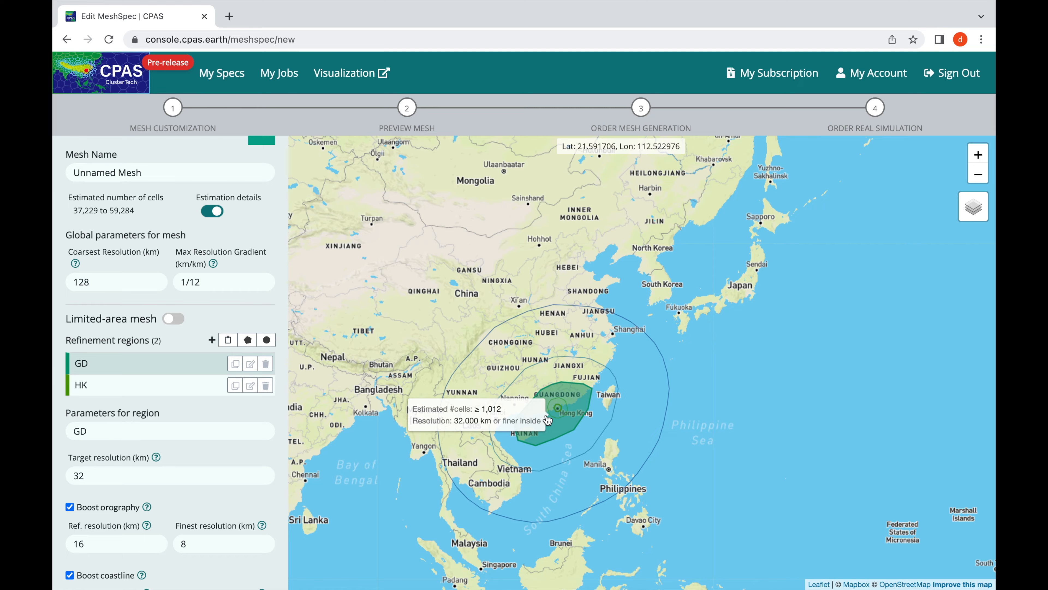
scroll(553, 411, up, 3)
drag(598, 440, 594, 403)
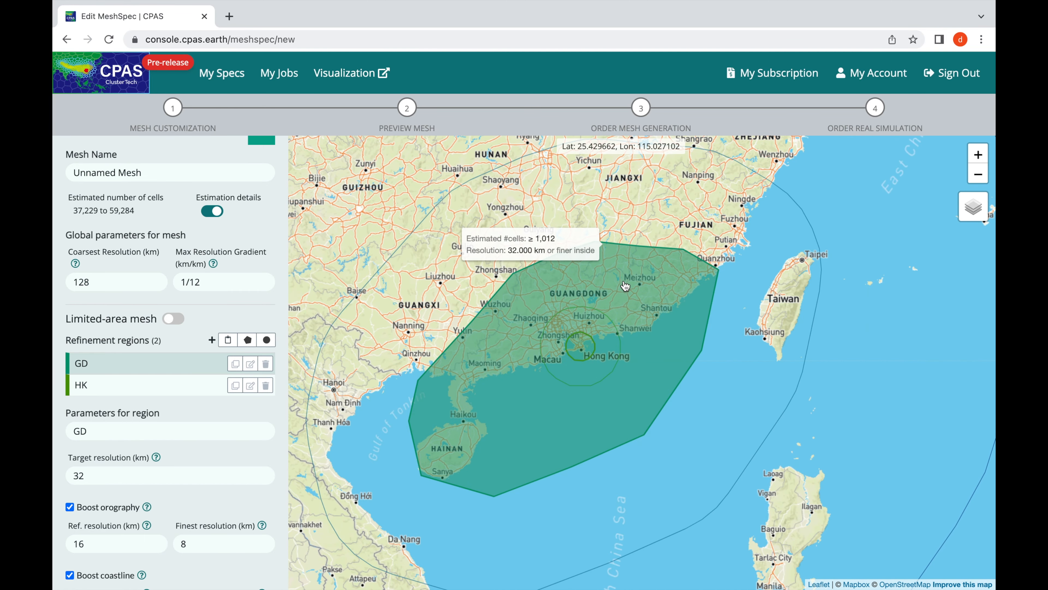
mouse_move(586, 345)
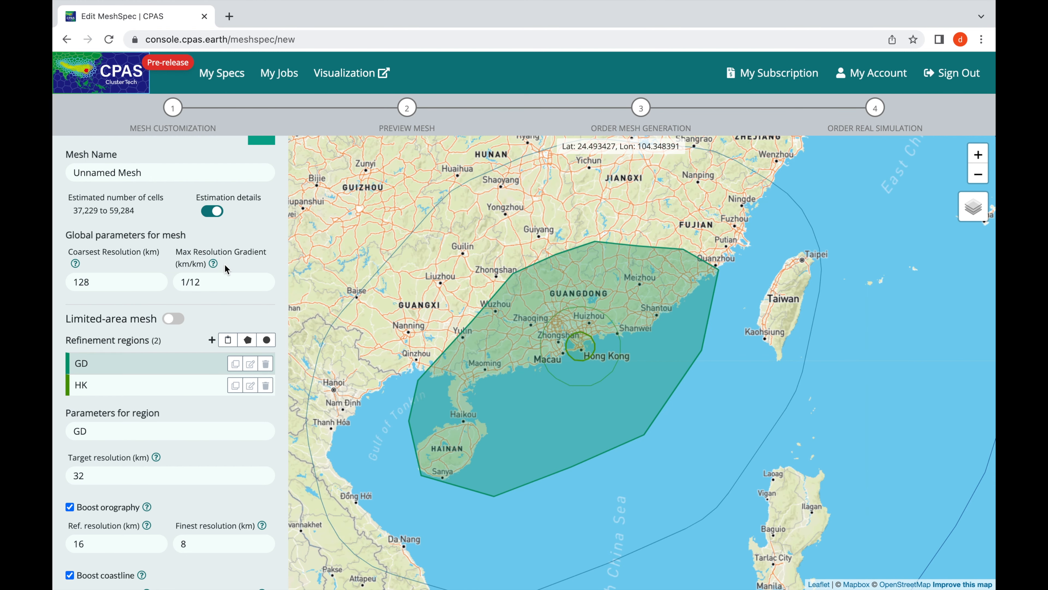
Try a maximum resolution gradient of 1/36 for the whole mesh.
click(176, 256)
drag(177, 256, 264, 257)
click(271, 258)
click(221, 284)
key(BackSpace)
key(BackSpace)
text(36)
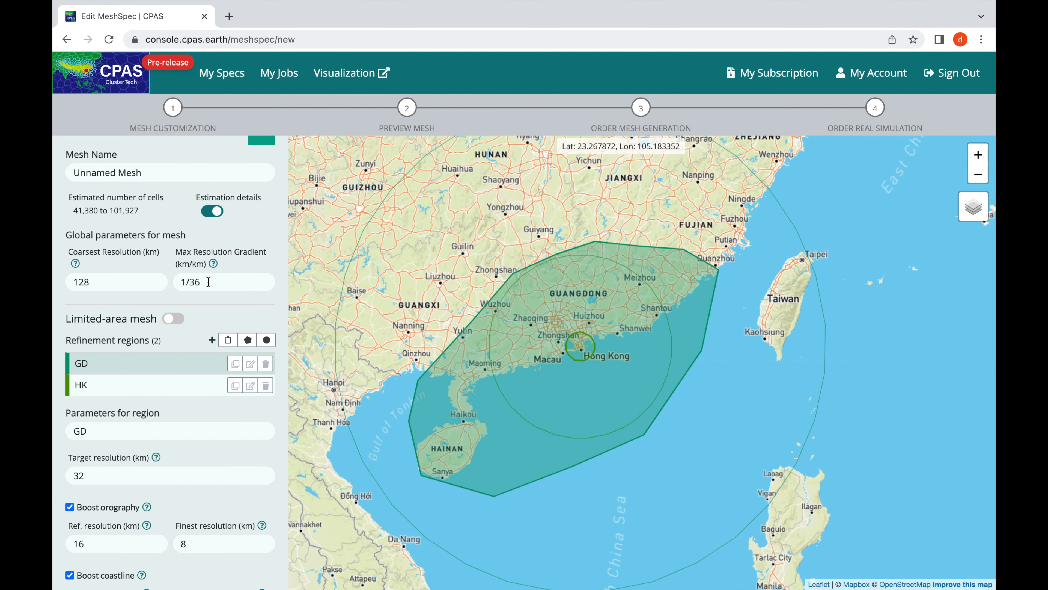
Restore the mesh's maximum resolution gradient to 1/12.
key(BackSpace)
key(BackSpace)
text(12)
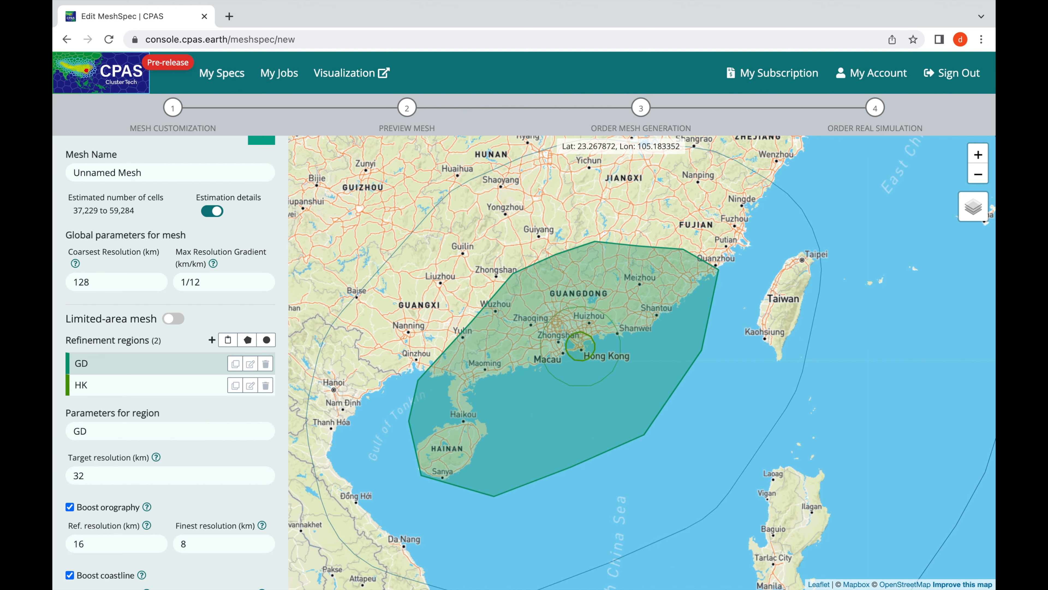
Turn on the limited-area mesh option and locate its domain settings.
scroll(495, 321, down, 3)
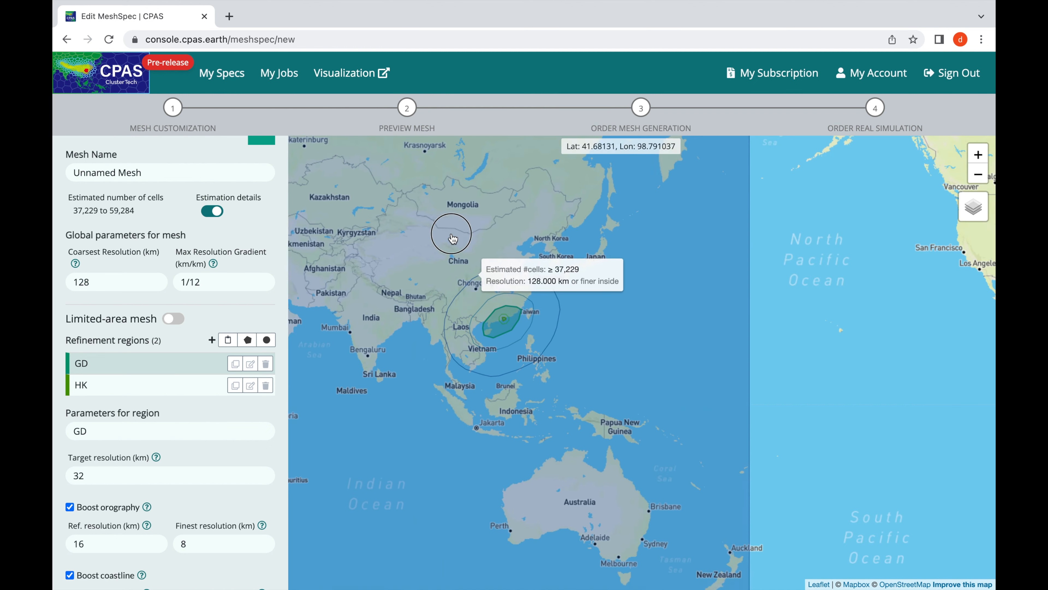
drag(450, 237, 524, 268)
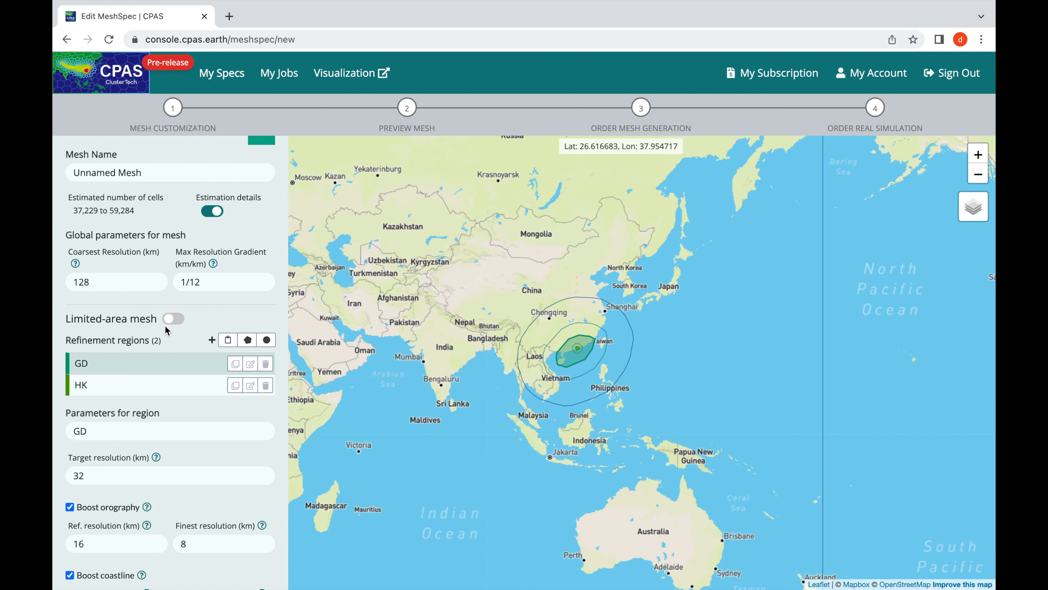
click(180, 319)
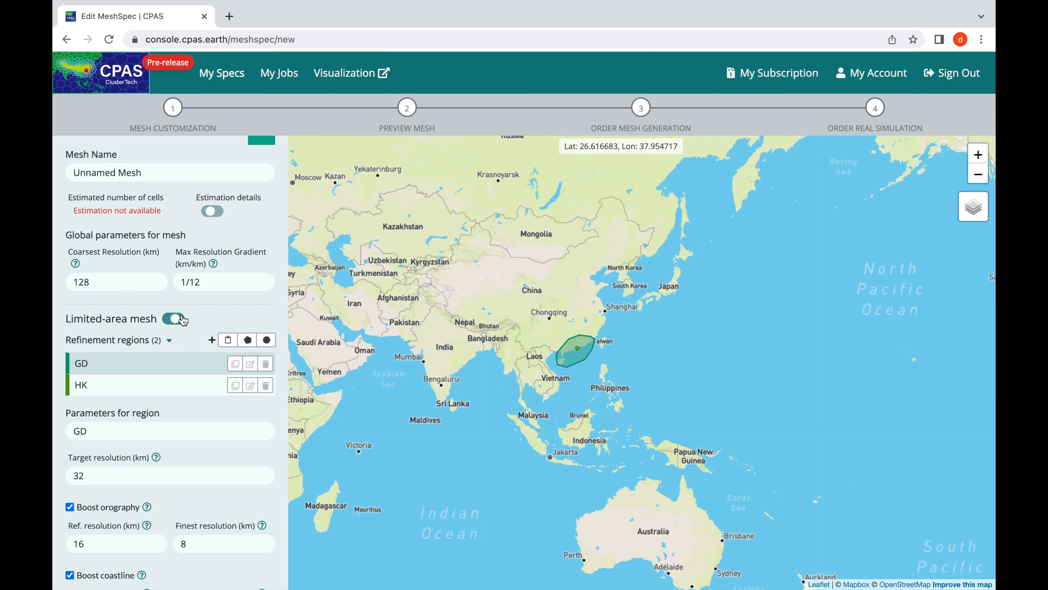
scroll(116, 413, down, 3)
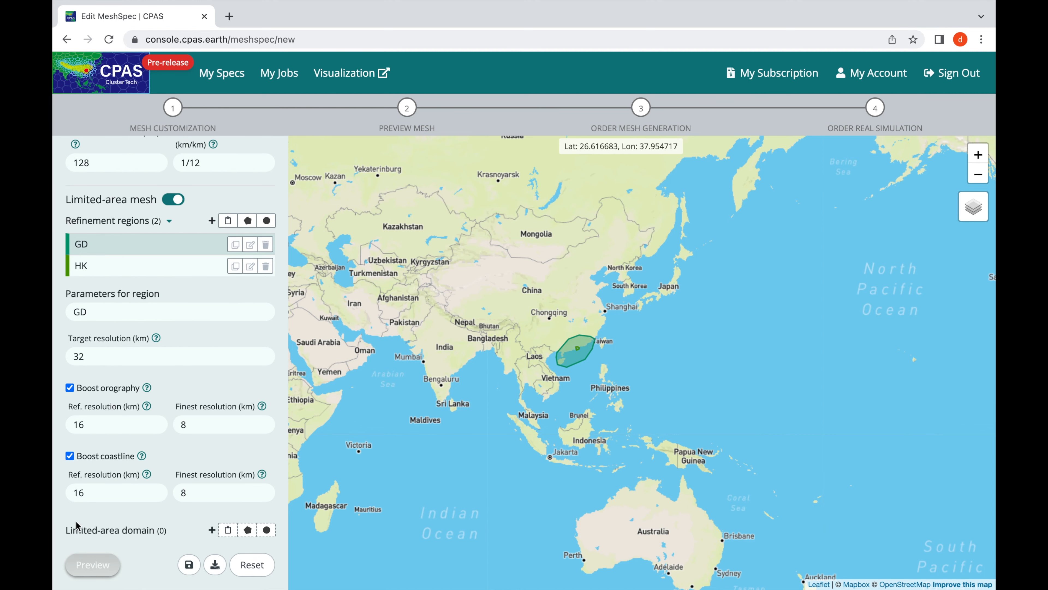
drag(66, 529, 144, 530)
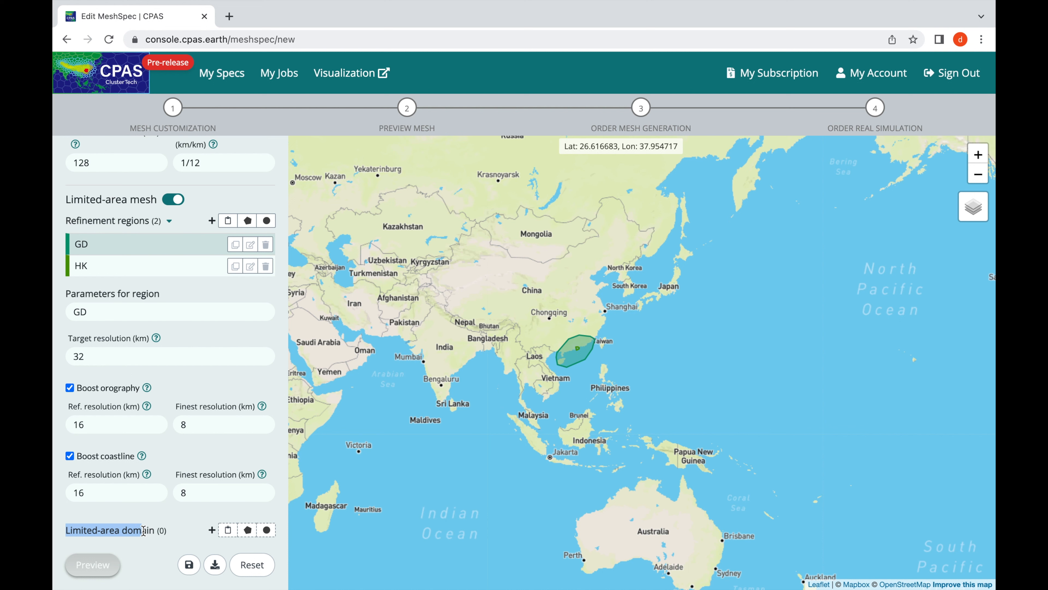
click(156, 519)
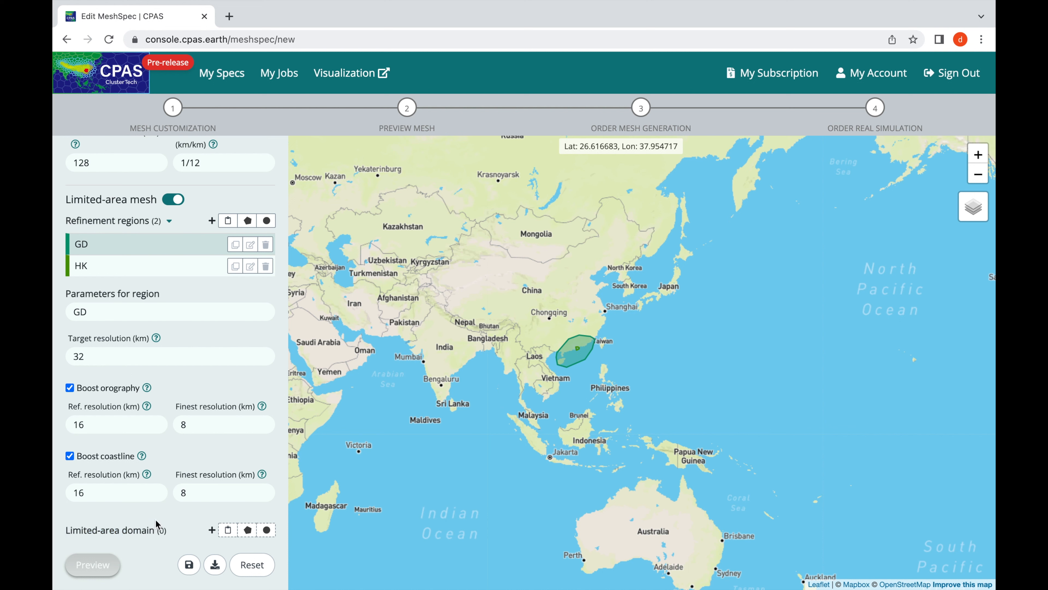
Draw a five-point polygon as the limited-area domain, spanning from western China to the Pacific and south to Indonesia.
click(247, 530)
click(475, 274)
click(719, 270)
click(714, 360)
click(719, 430)
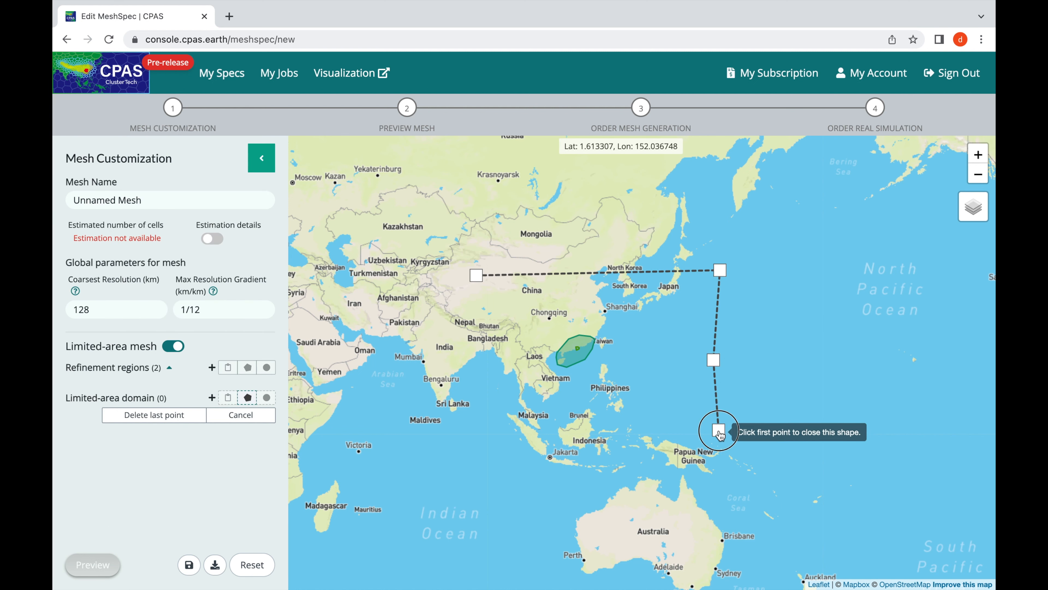
click(490, 450)
click(477, 275)
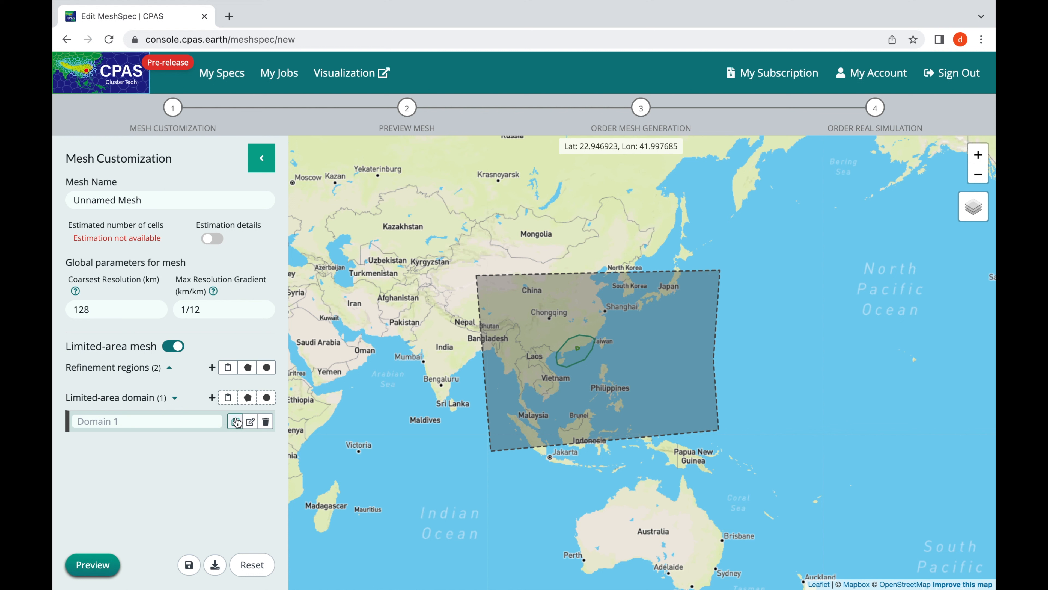
Delete the limited-area domain and turn the limited-area mesh option off.
click(266, 421)
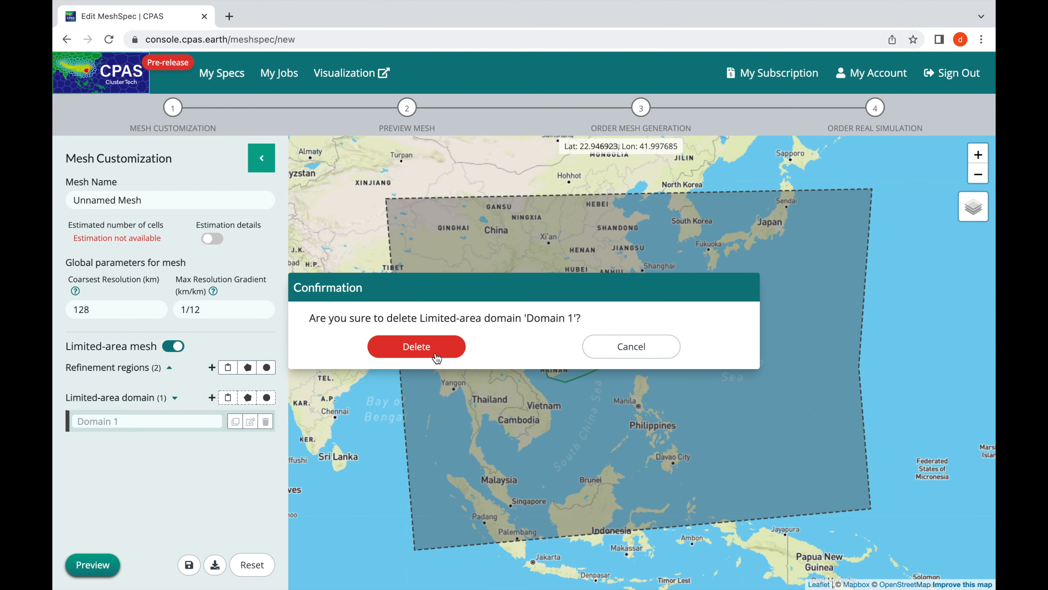
click(425, 349)
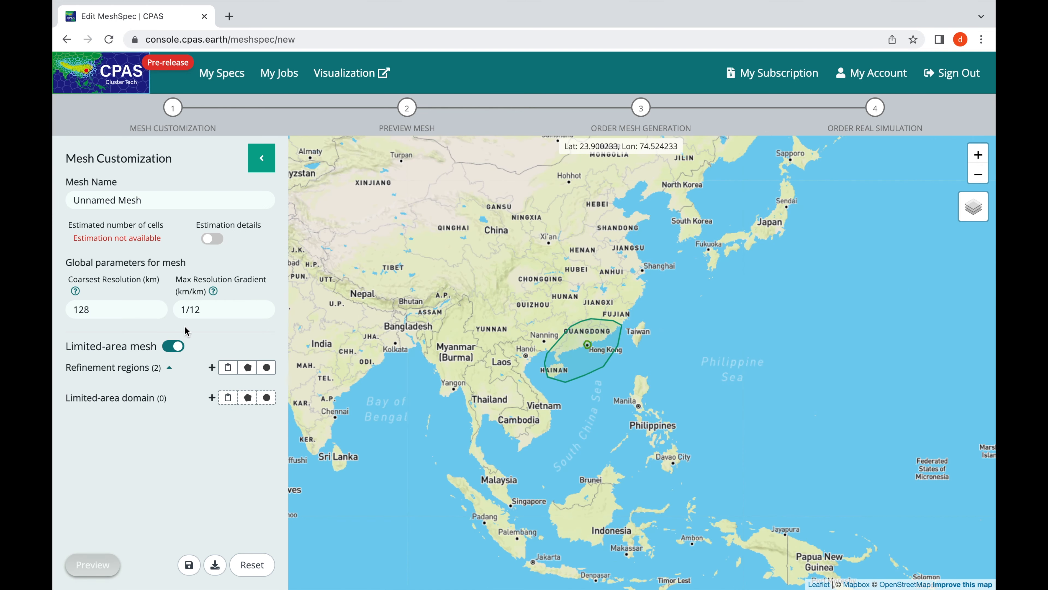
click(177, 347)
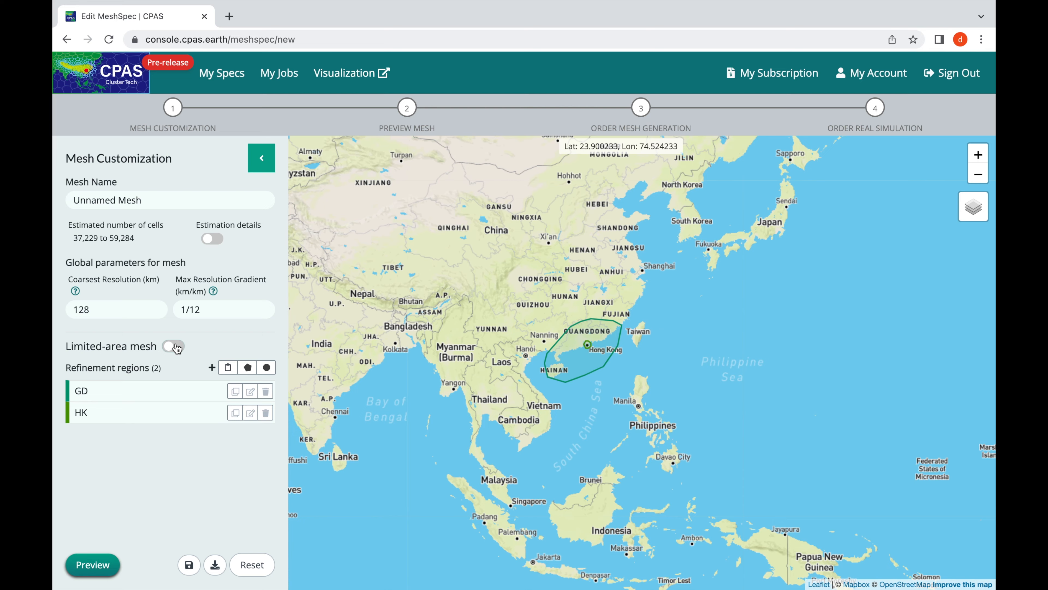
scroll(238, 340, down, 1)
scroll(236, 338, up, 1)
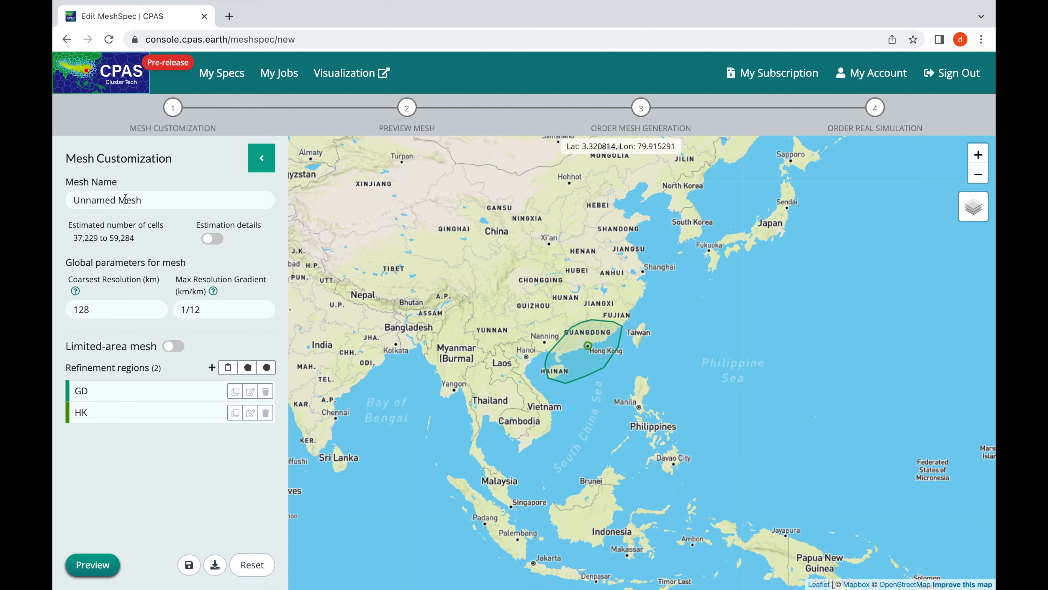
Rename the mesh as "my mesh 2" and save its specification.
drag(154, 201, 66, 203)
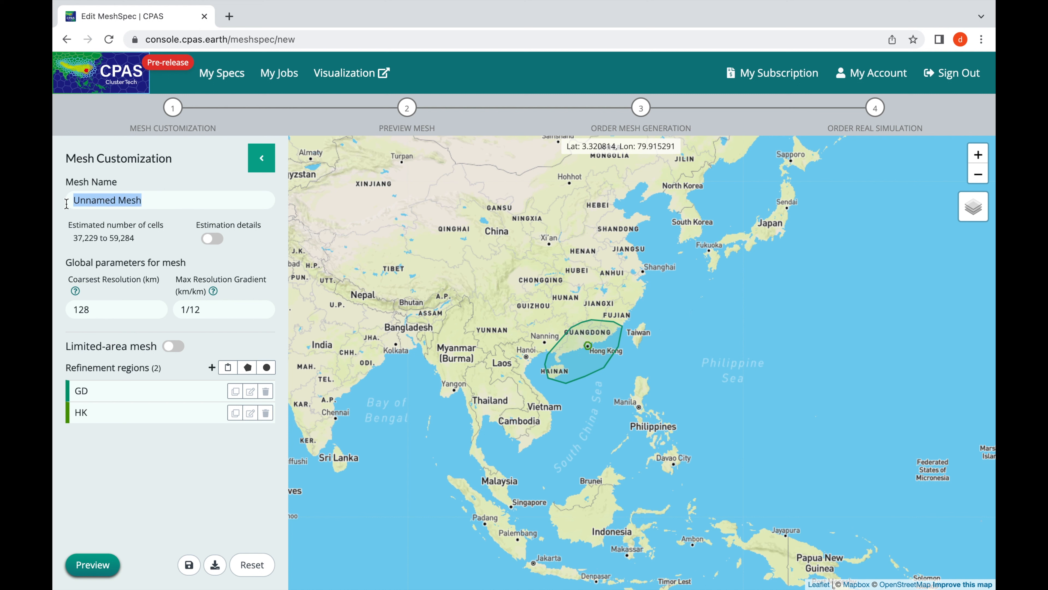
text(my mesh 2)
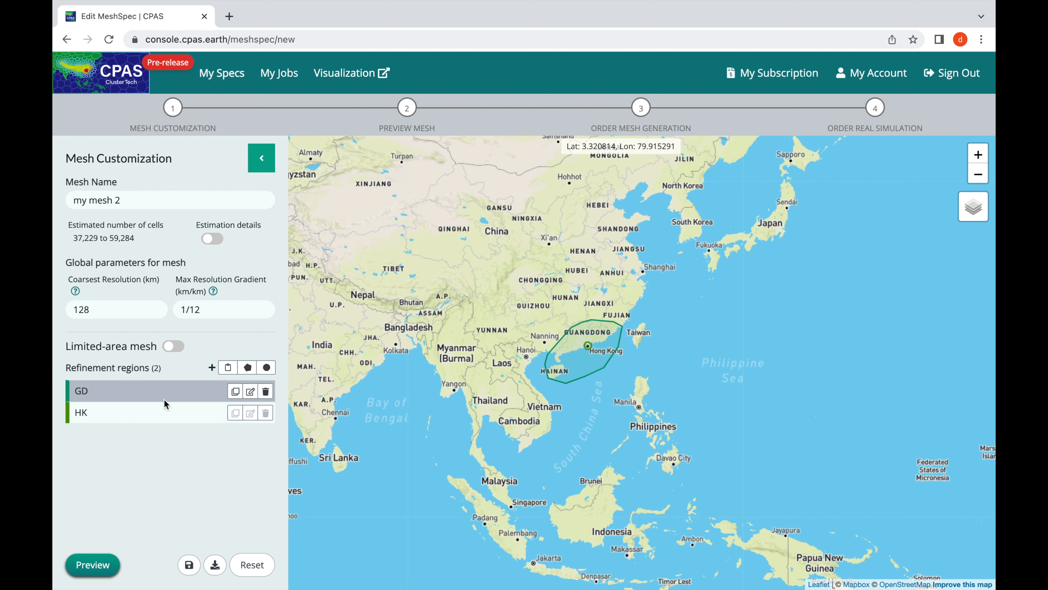
click(189, 566)
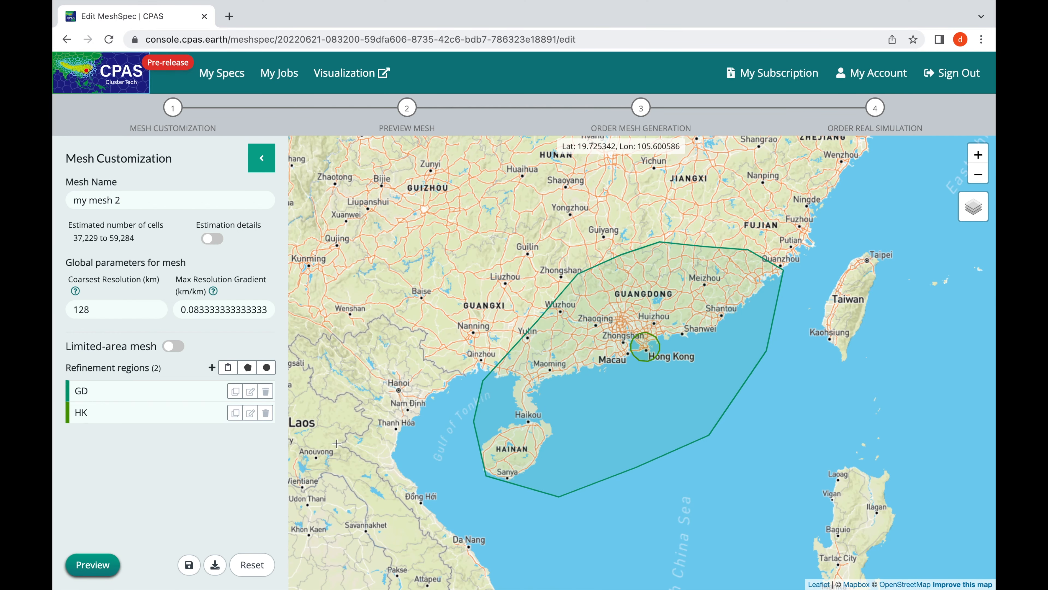
Go to the list of saved mesh specifications and reopen "my mesh 2" for editing.
click(217, 78)
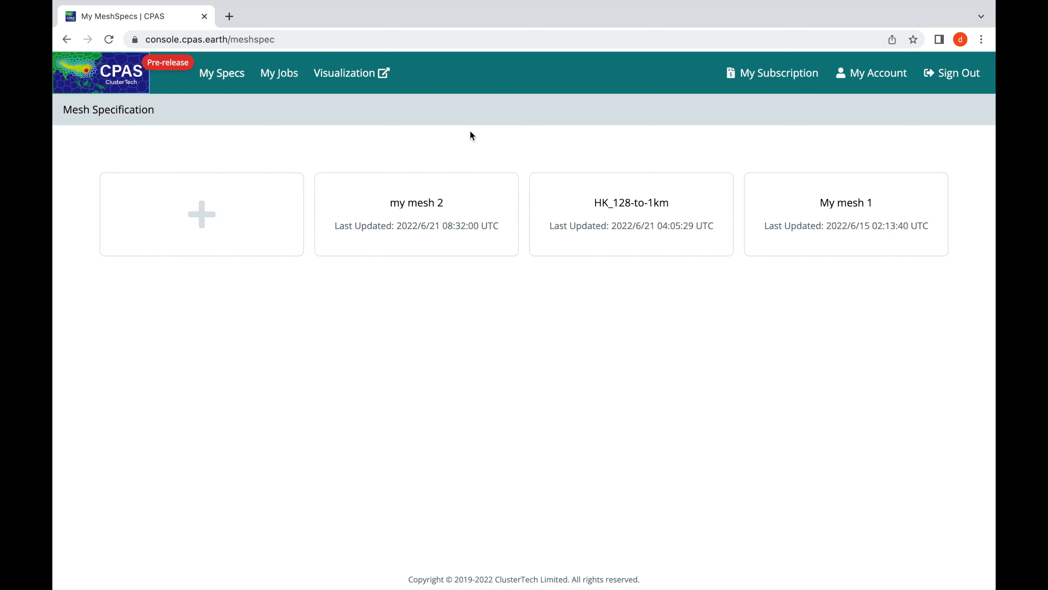
mouse_move(351, 221)
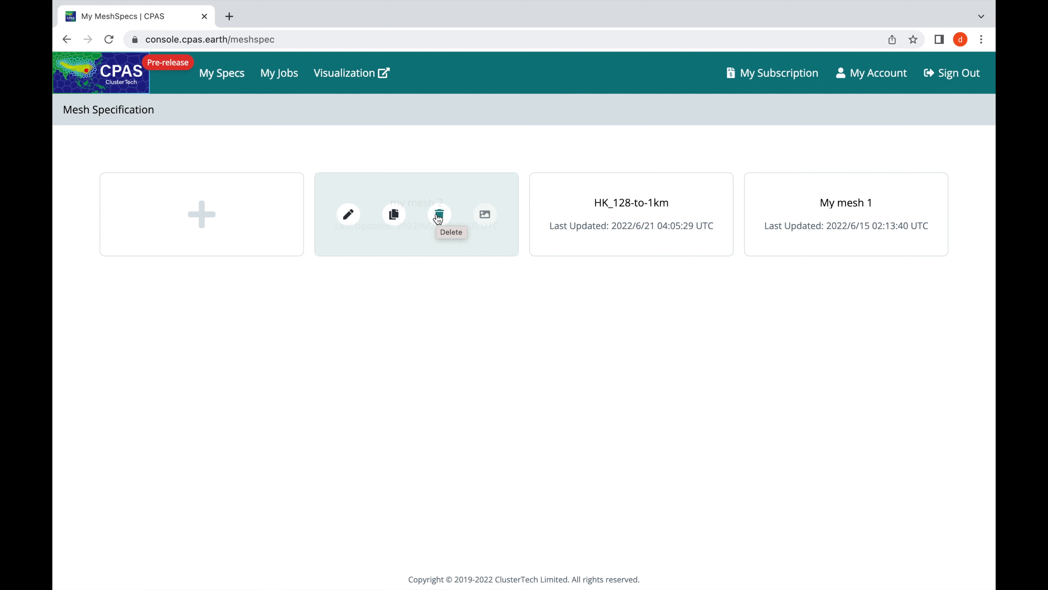
click(343, 215)
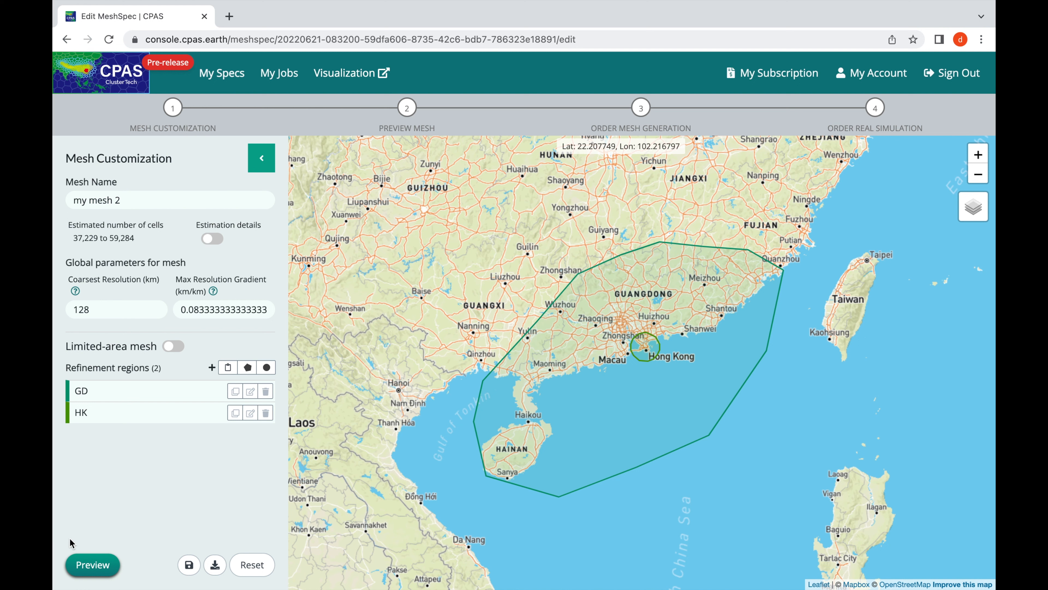
Generate the mesh preview and inspect the cells over Guangdong and Hong Kong in the 1:1 zoom-in preview.
click(88, 569)
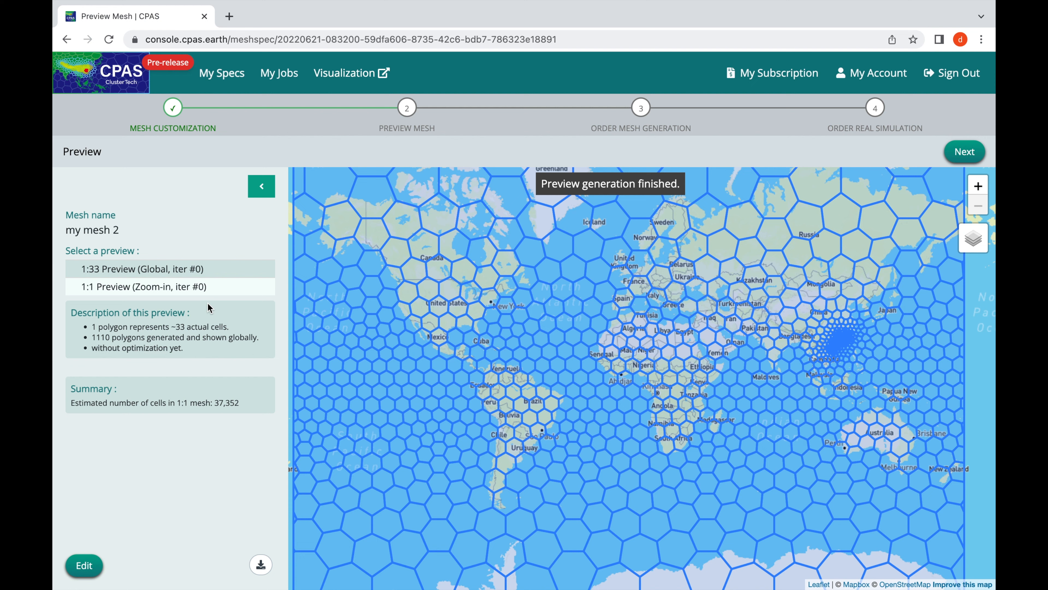
click(160, 289)
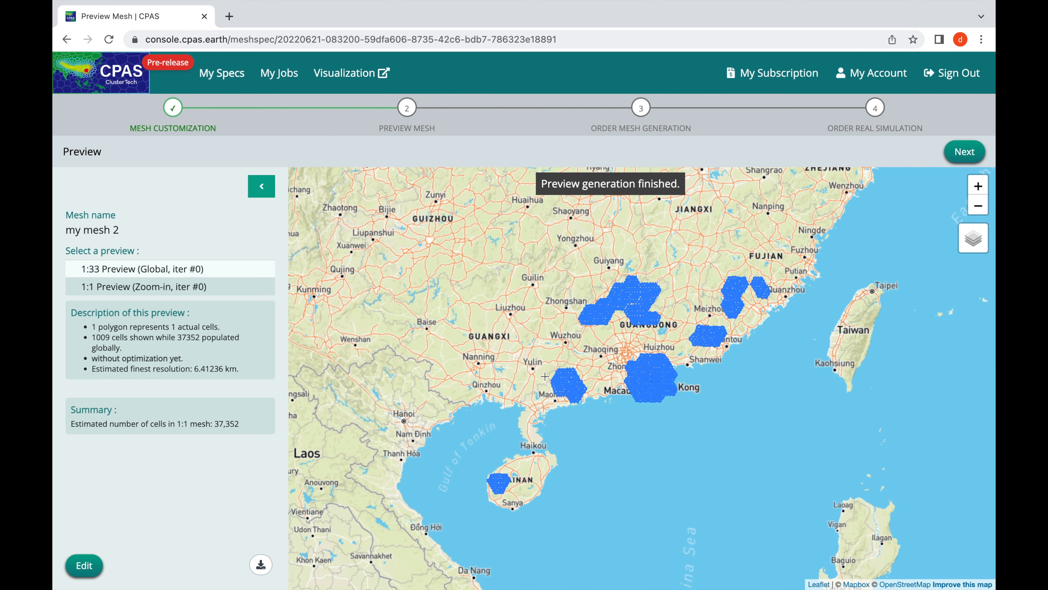
scroll(536, 372, up, 3)
drag(739, 366, 578, 246)
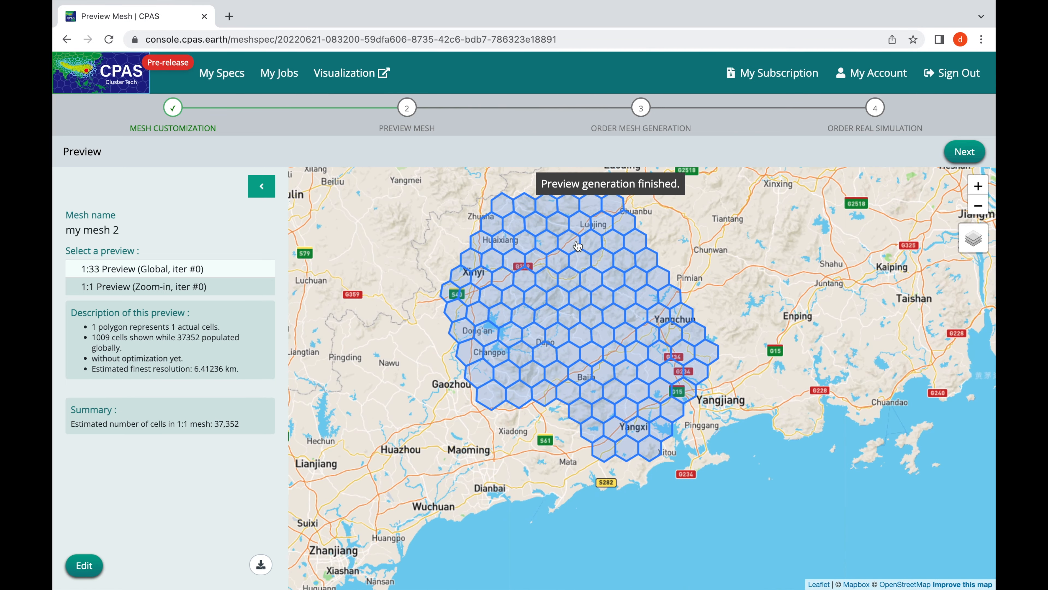
scroll(457, 326, down, 2)
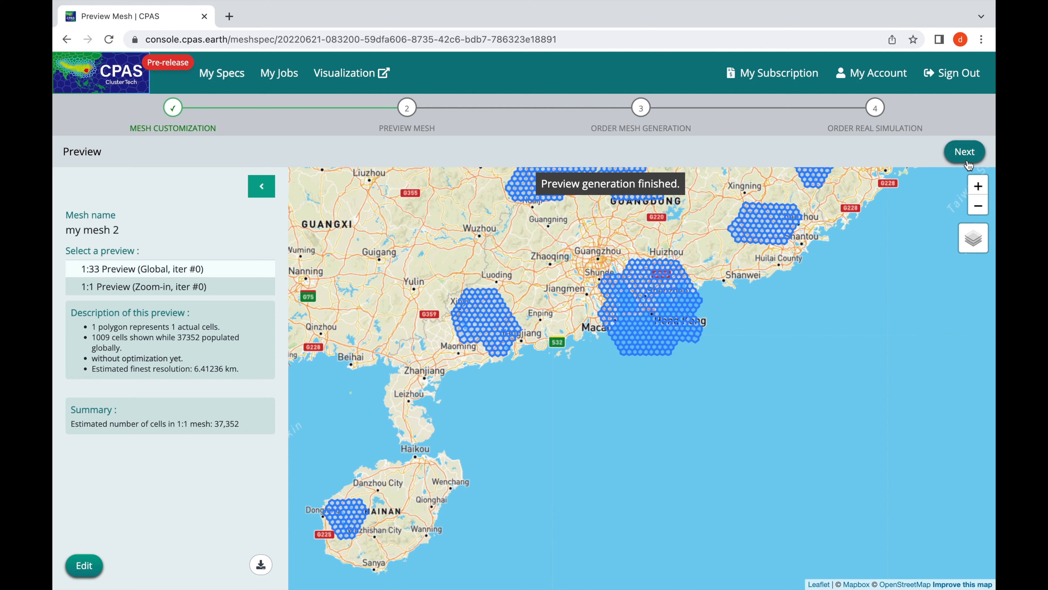
Order mesh generation with the job name "my mesh 2", keeping 50 optimization iterations and the default HTS workload options.
click(962, 152)
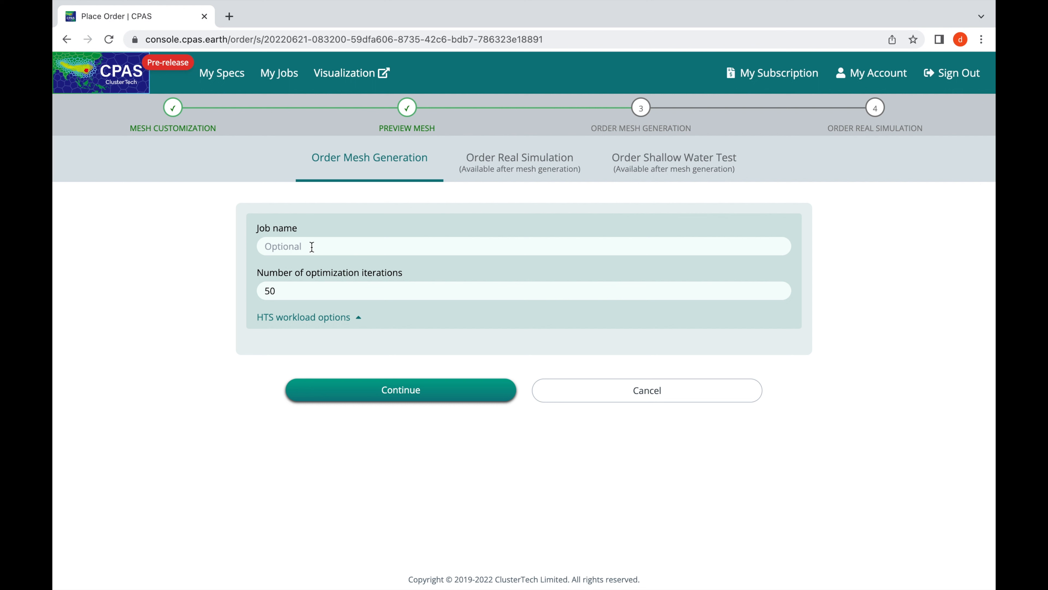
click(296, 253)
text(my mesh 2)
click(285, 320)
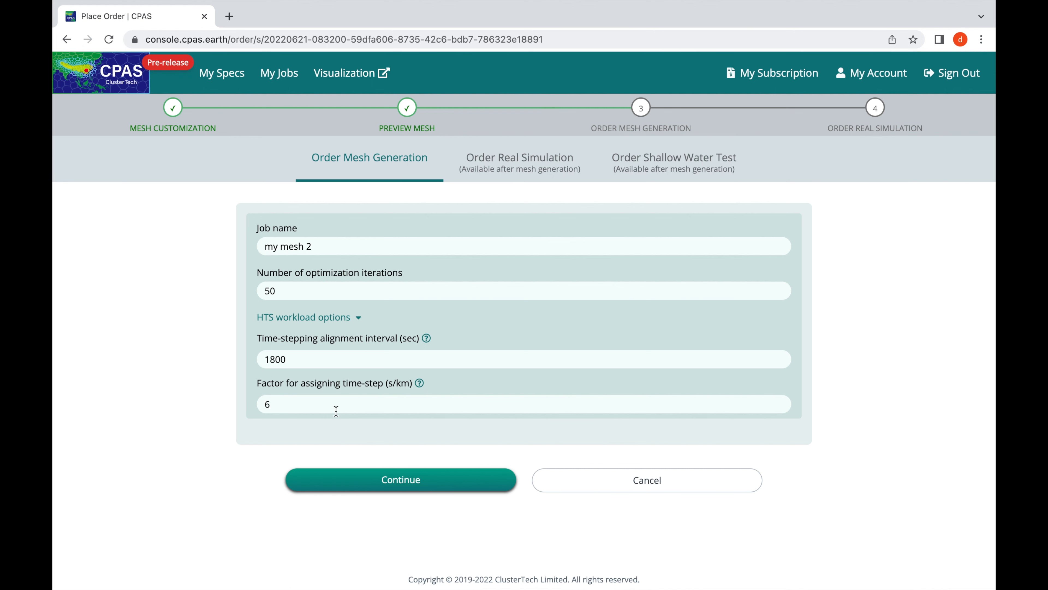
click(366, 481)
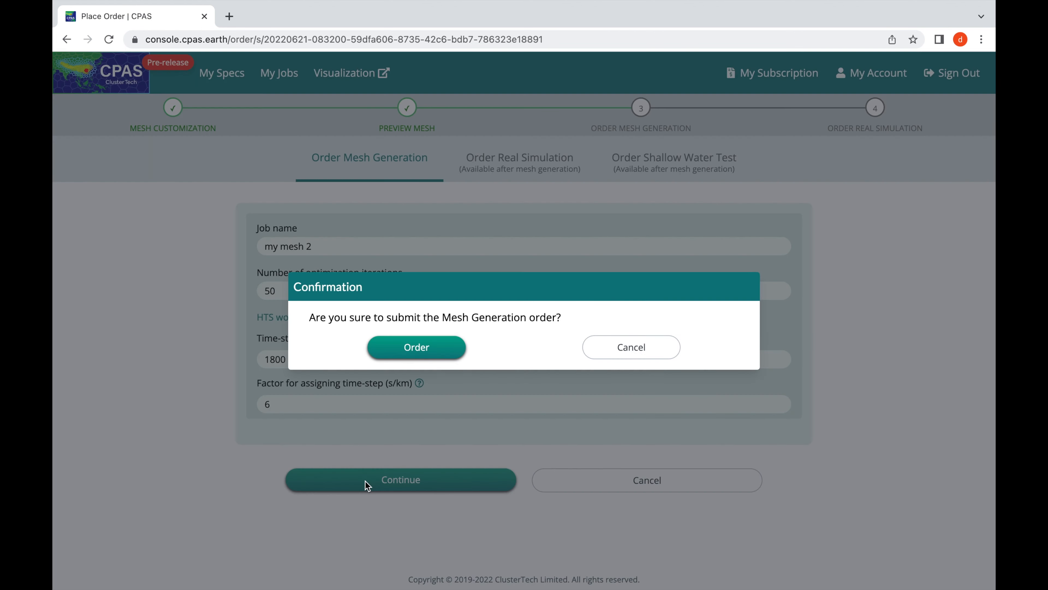
click(430, 357)
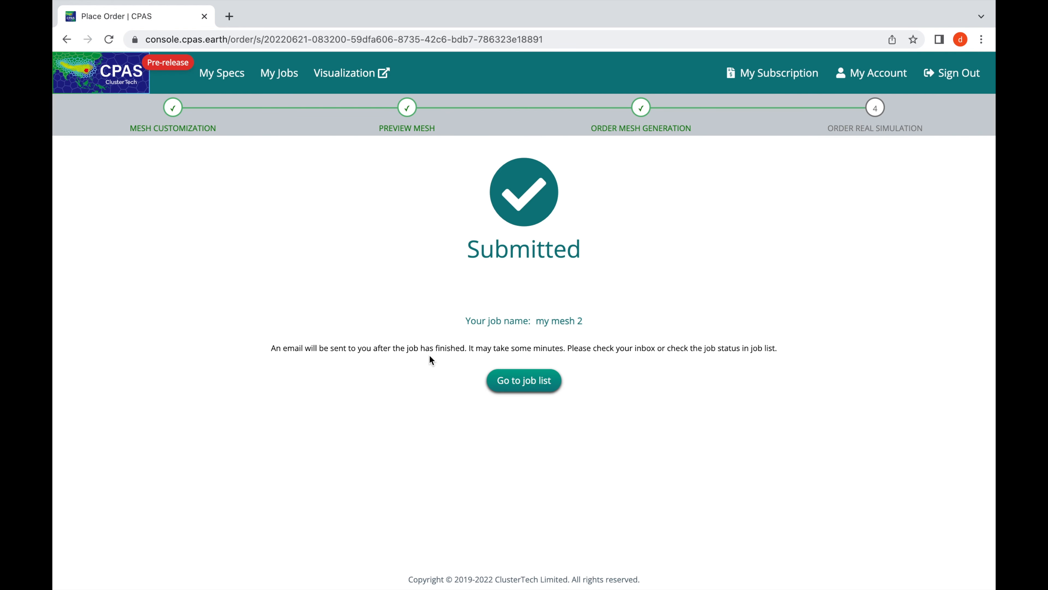
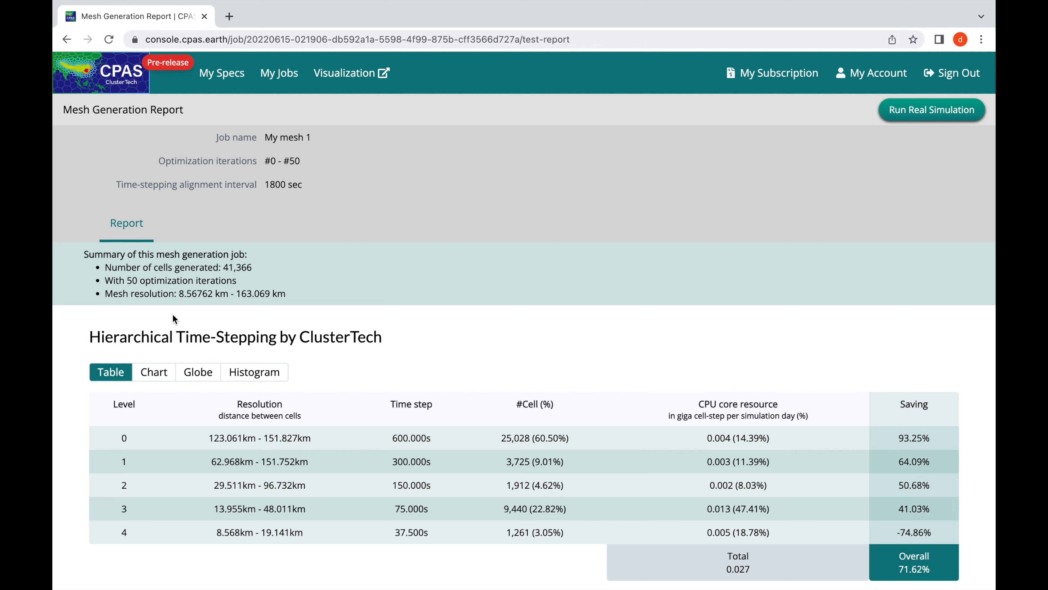
Review the report's time-stepping table and quality charts, expanding the explanations for enclosed angle, relative length ratio and number of edges.
scroll(266, 343, down, 1)
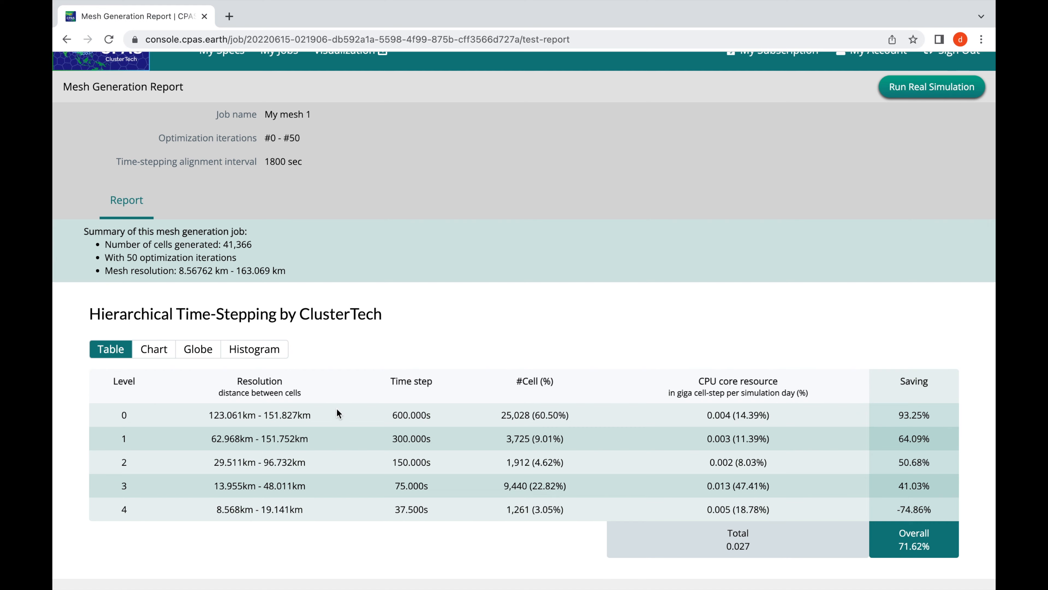
scroll(344, 356, down, 8)
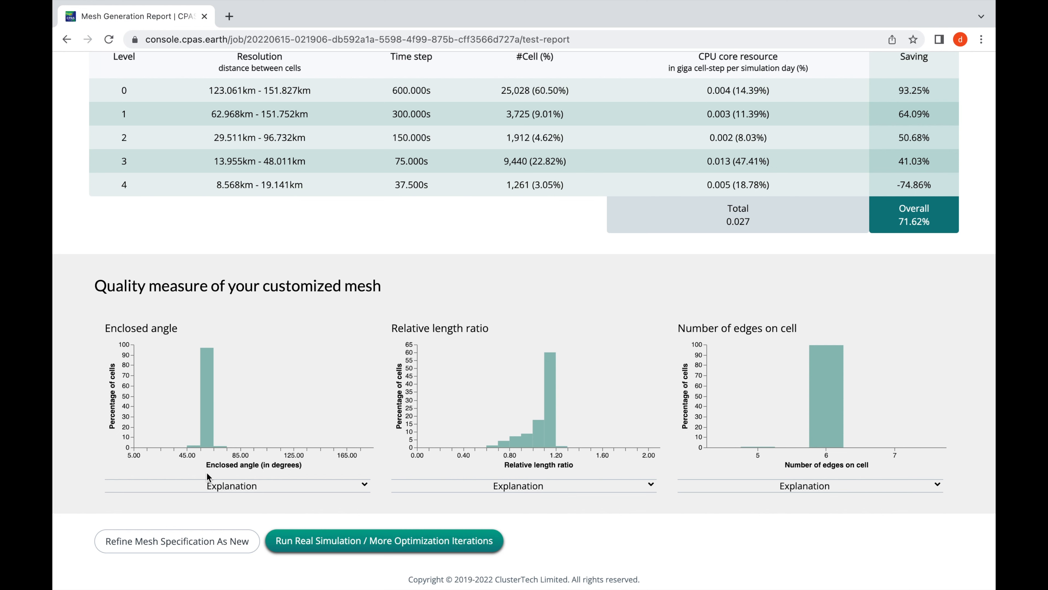
click(212, 493)
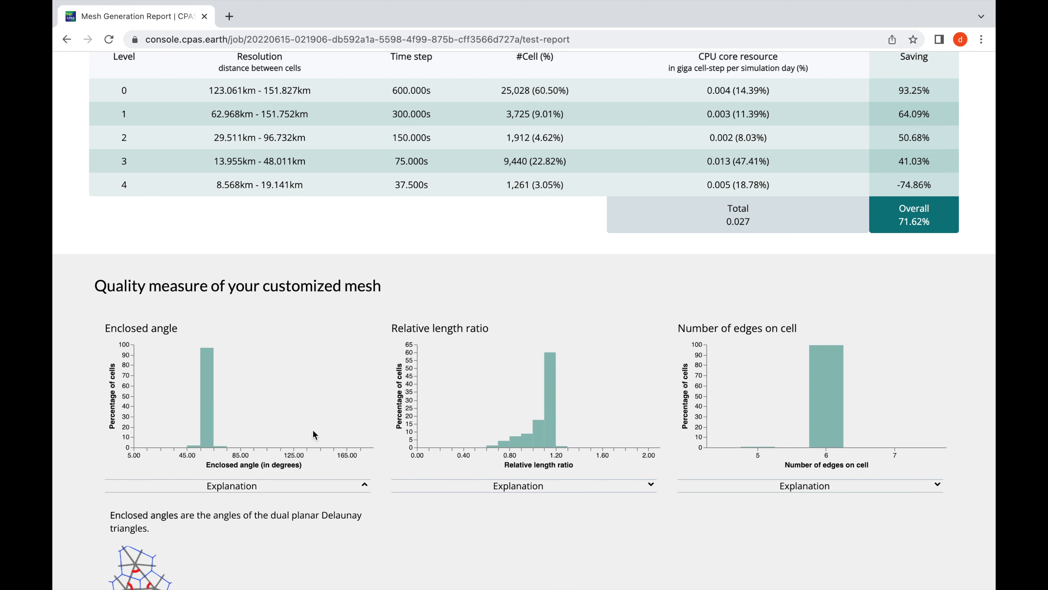
click(537, 484)
scroll(538, 490, down, 2)
click(741, 449)
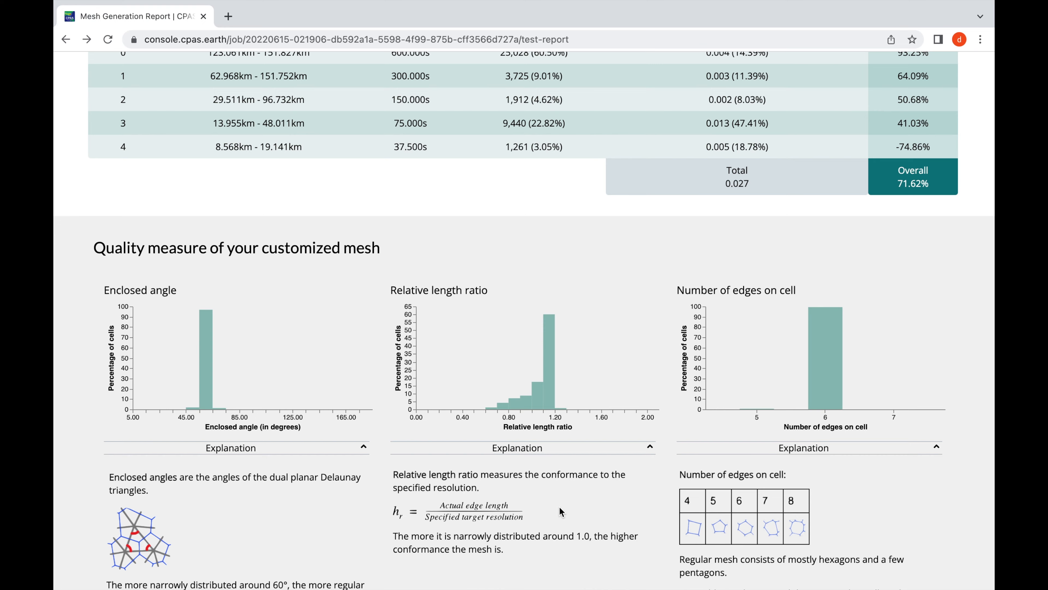
Start a real simulation order from the mesh report and set the episode start time to 03/07/2022, 12 UTC.
scroll(560, 506, up, 10)
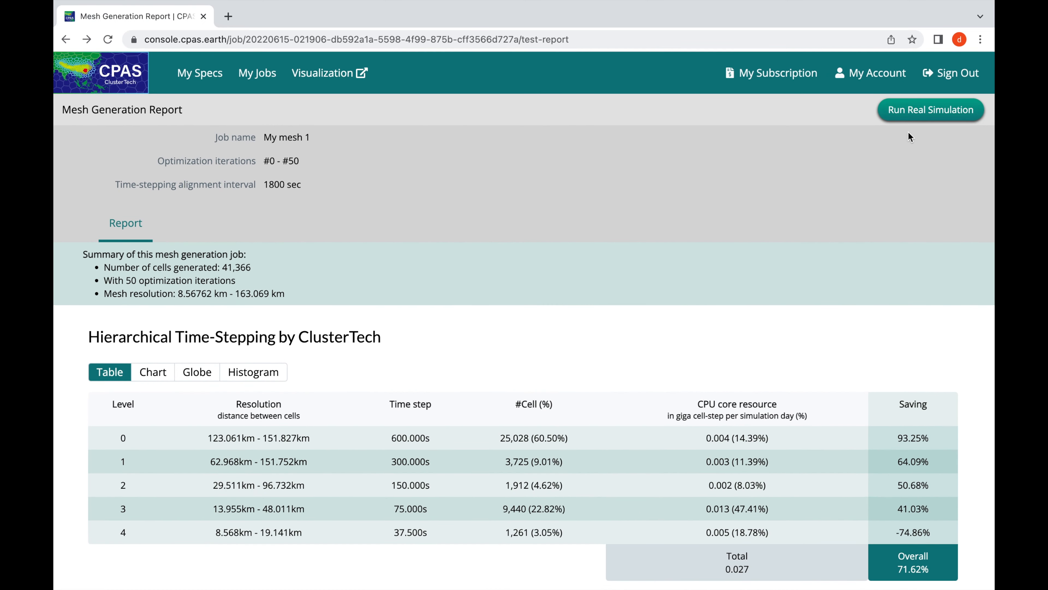
click(917, 119)
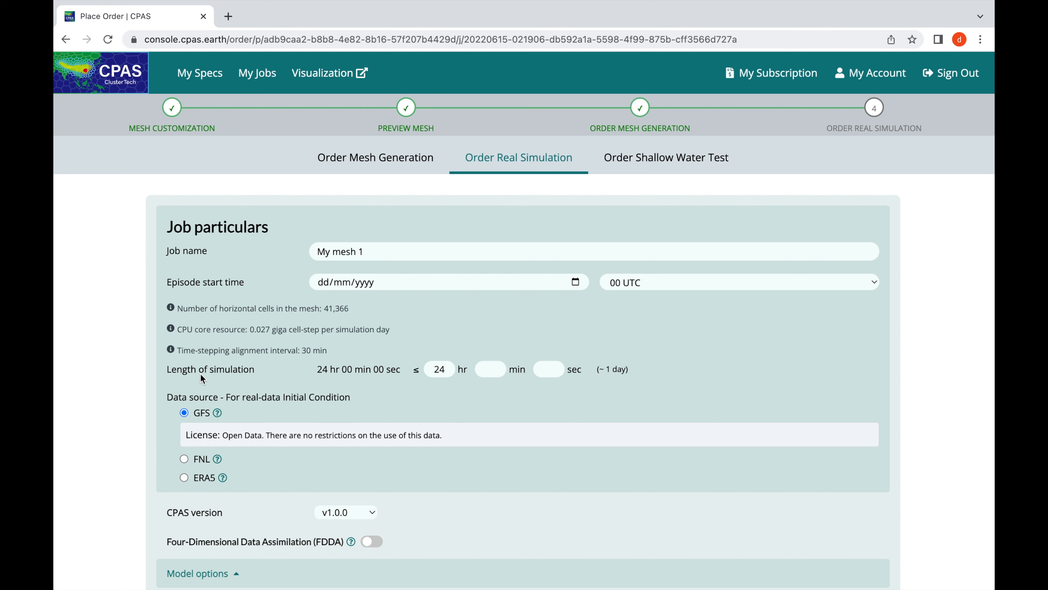
click(579, 281)
click(328, 366)
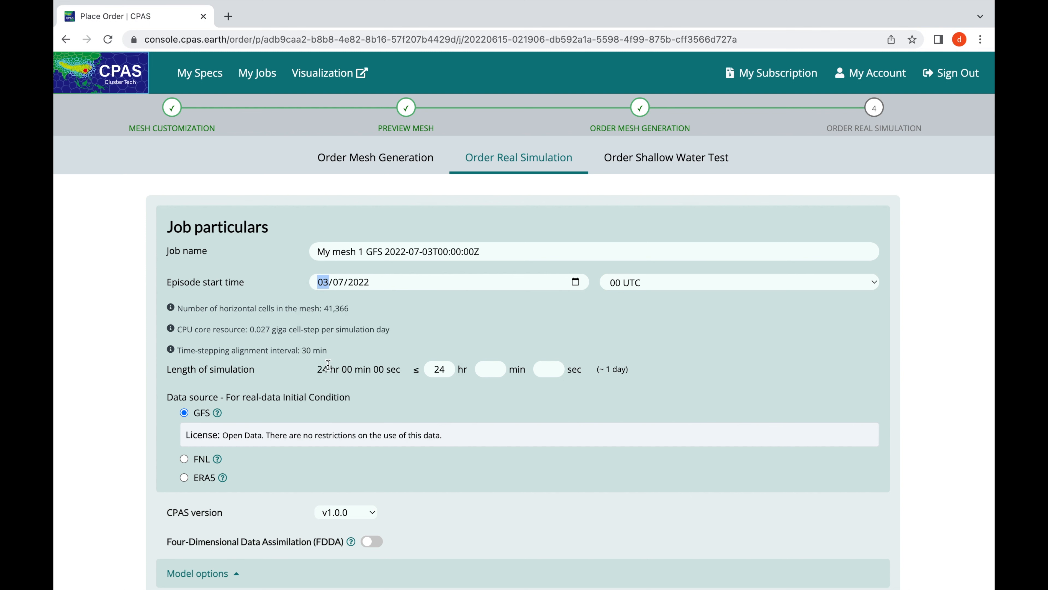
click(606, 285)
click(632, 312)
Set the length of simulation to 84 hr and choose ERA5 as the data source for the initial condition.
drag(448, 368, 417, 369)
text(84)
click(185, 459)
click(185, 478)
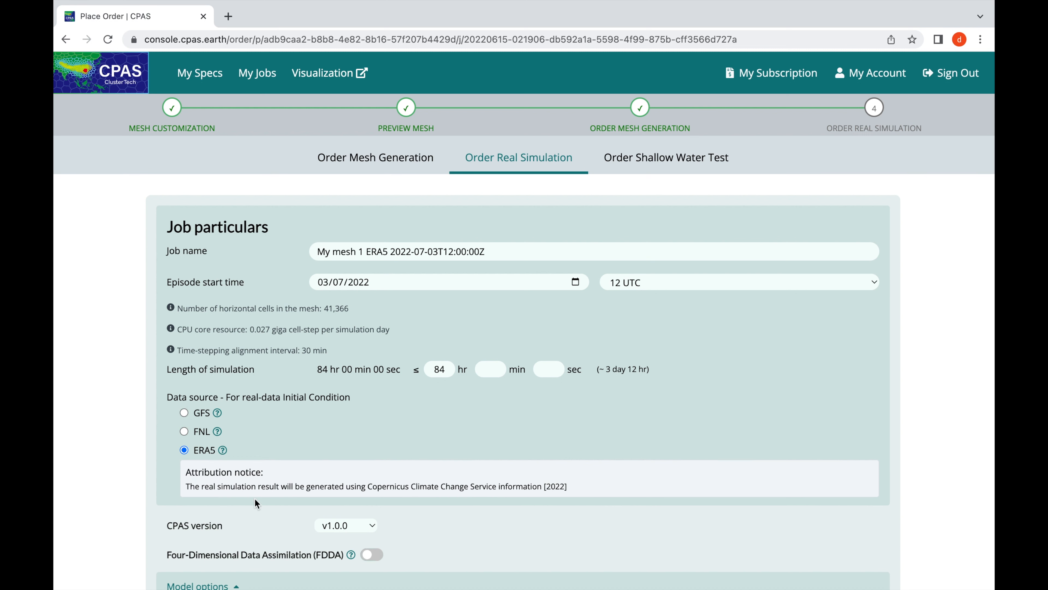
Keep CPAS version v1.0.0, enable Four-Dimensional Data Assimilation (FDDA) and expand the FDDA options.
scroll(255, 498, down, 2)
click(335, 454)
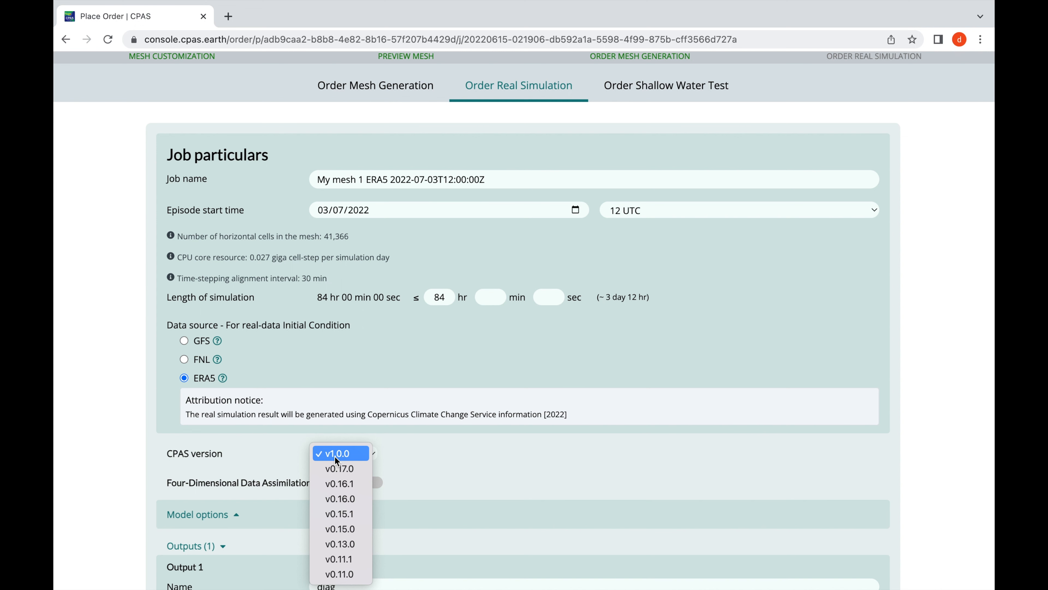
click(335, 454)
scroll(335, 456, down, 4)
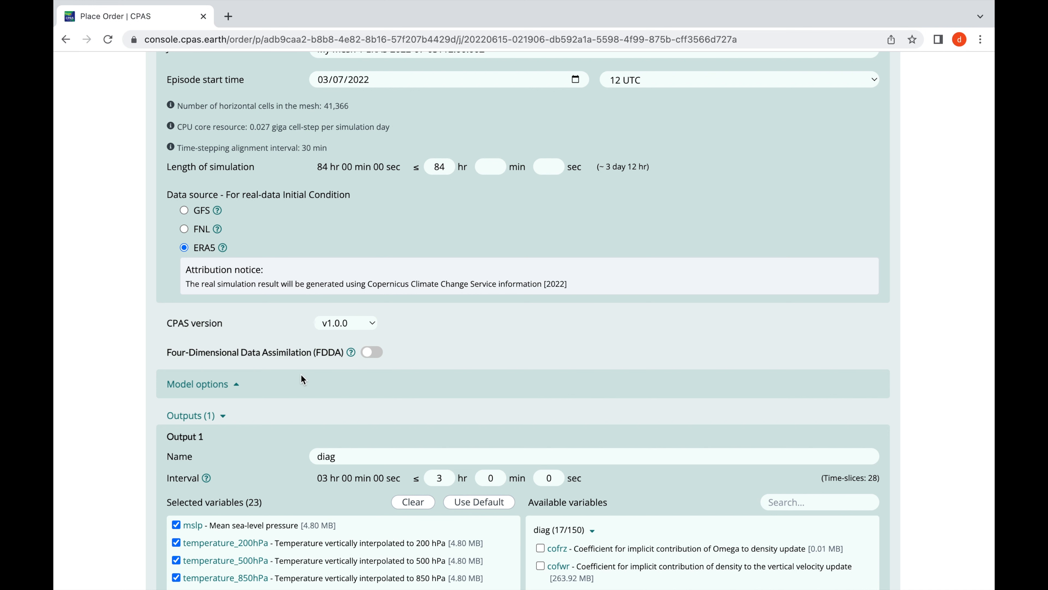
click(376, 353)
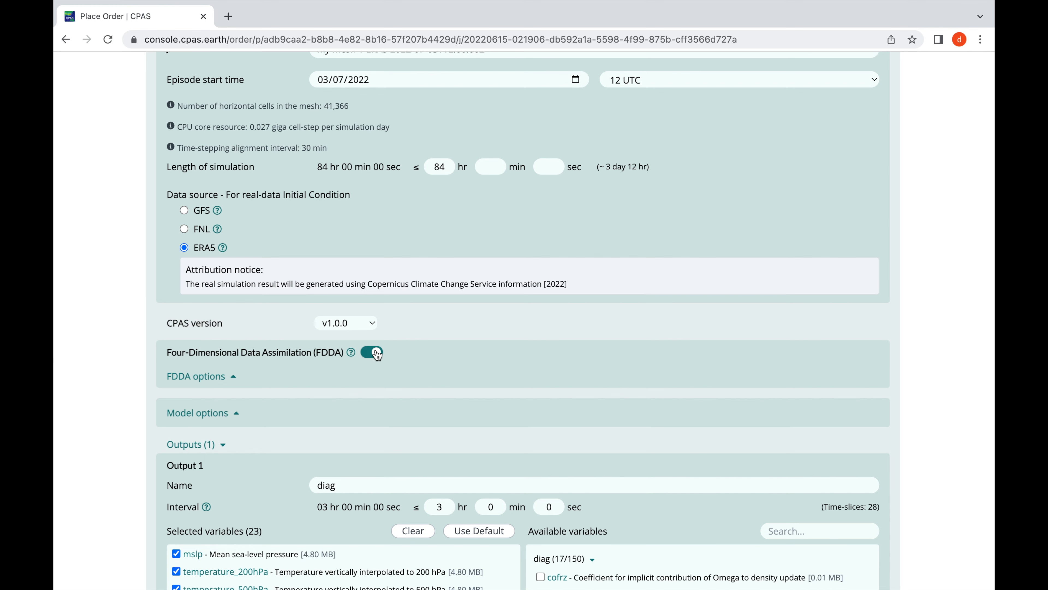
scroll(377, 355, down, 1)
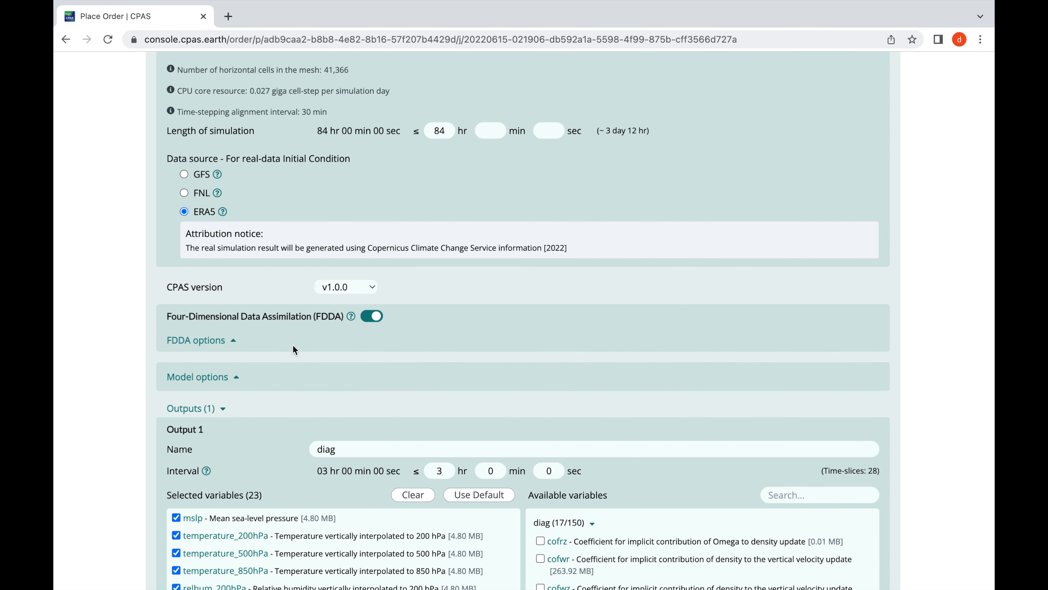
click(227, 340)
Turn off nudging of potential temperature in the FDDA options, keeping the ERA5 nudging data and the Analysis scheme.
scroll(283, 363, down, 3)
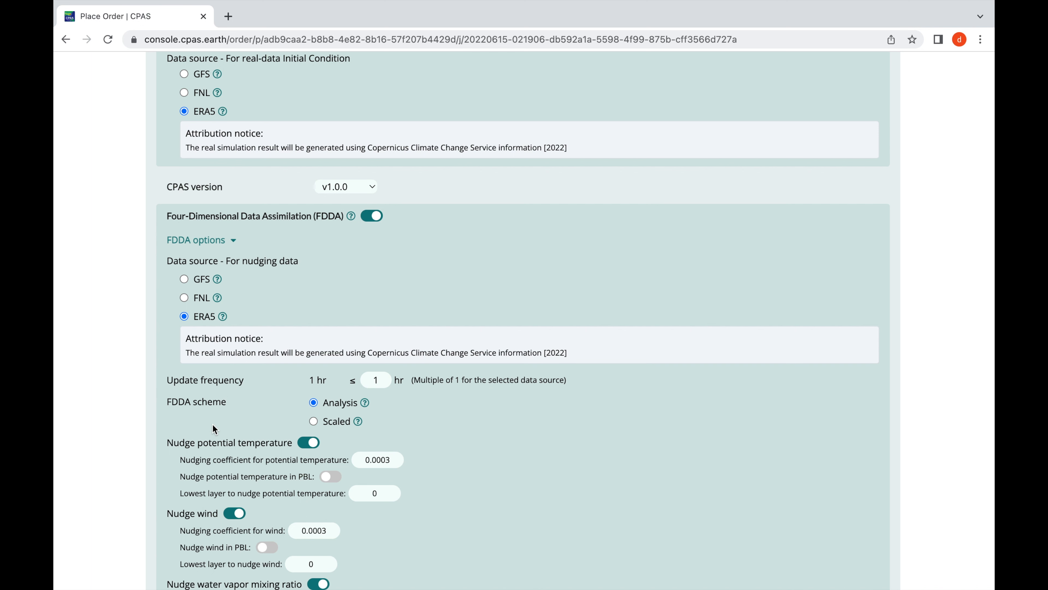
scroll(212, 425, down, 3)
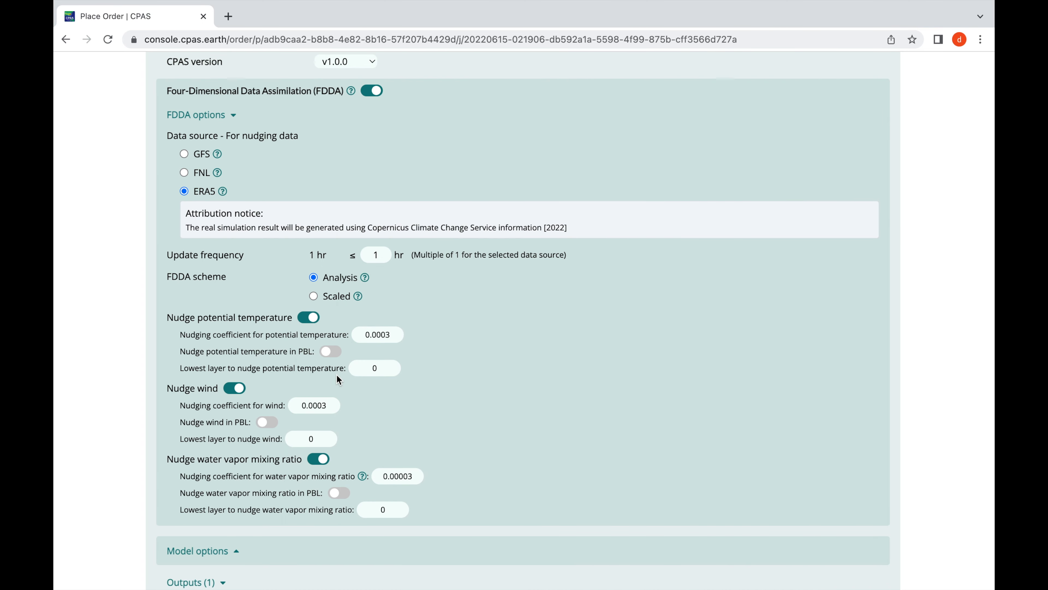
click(312, 323)
click(311, 323)
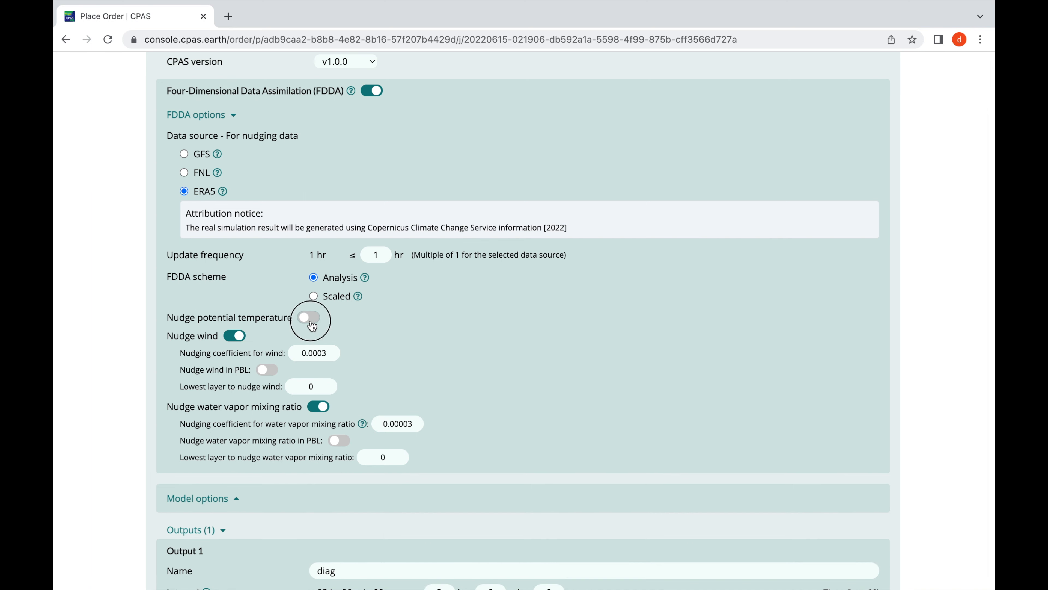
click(311, 324)
Expand the model options and review the physics suite, convection scheme and PBL scheme choices.
scroll(260, 392, down, 1)
scroll(260, 392, down, 2)
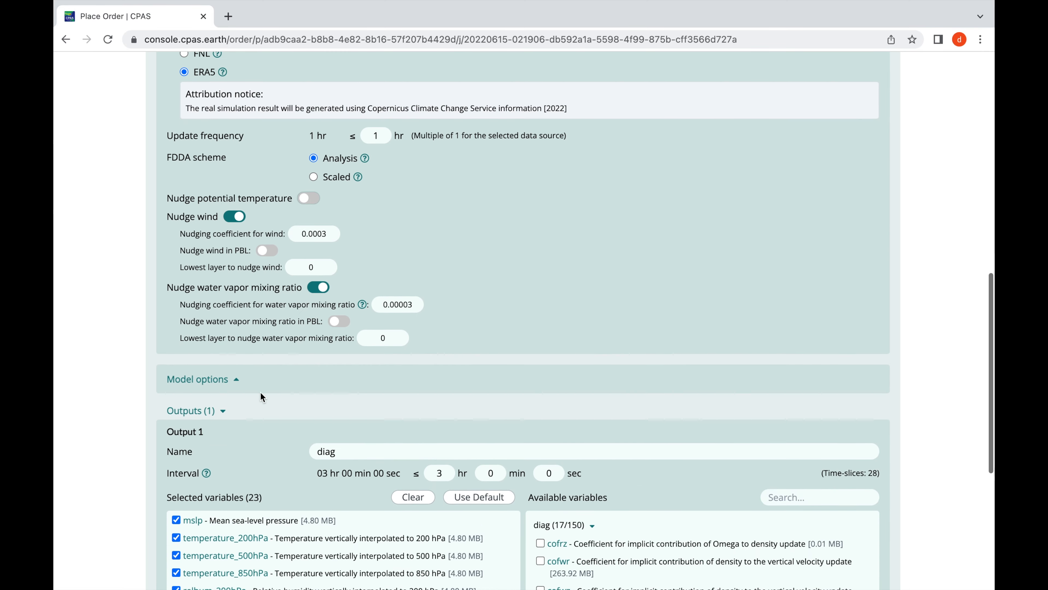
click(235, 370)
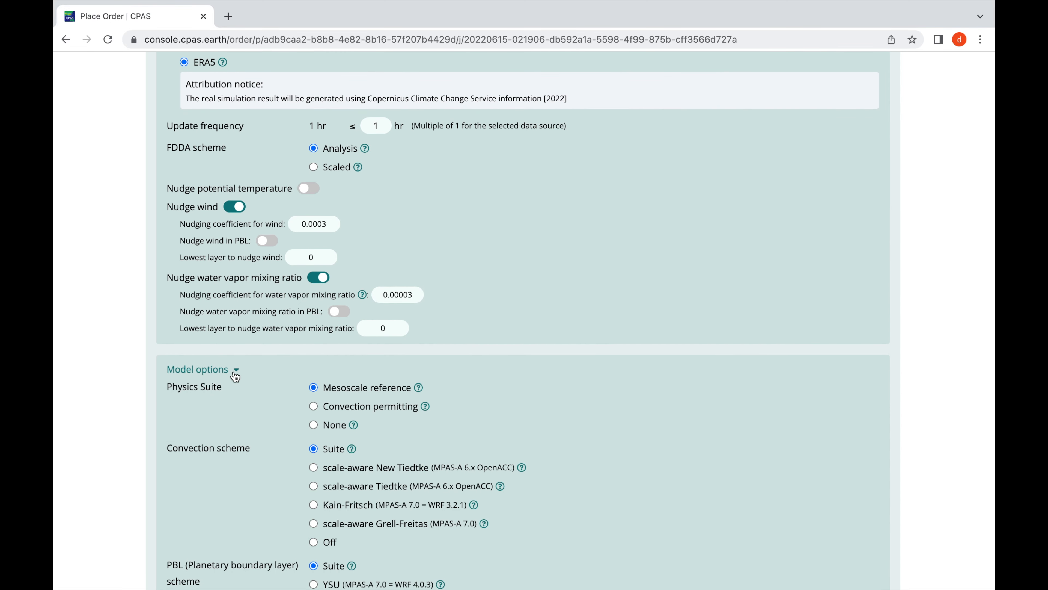
scroll(235, 374, down, 2)
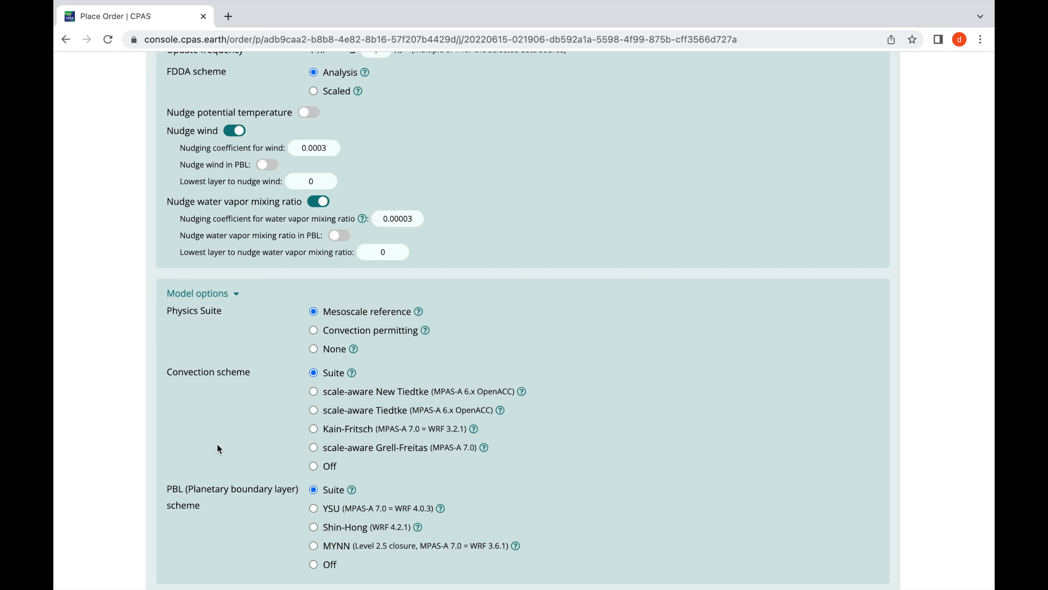
scroll(217, 444, down, 2)
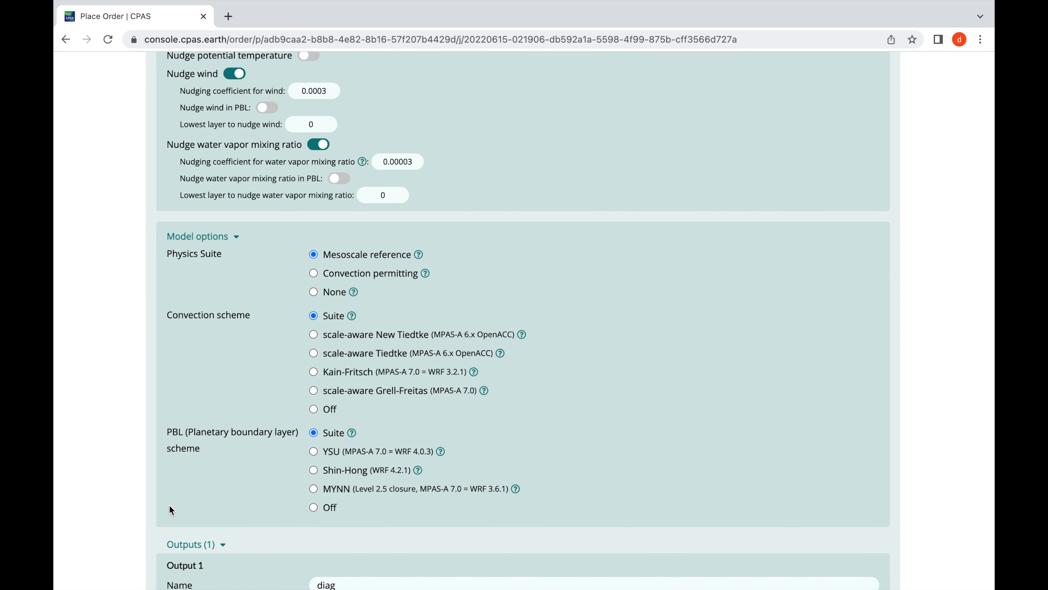
Review the name and time interval settings of Output 1, keeping "diag" and 3 hr.
scroll(169, 504, down, 6)
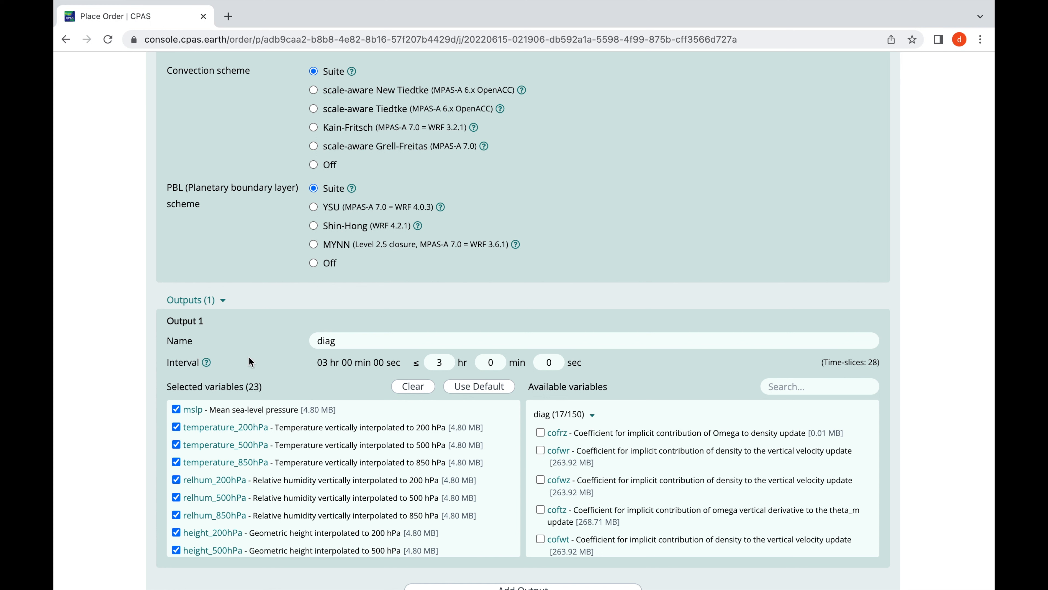
drag(344, 341, 313, 341)
click(345, 343)
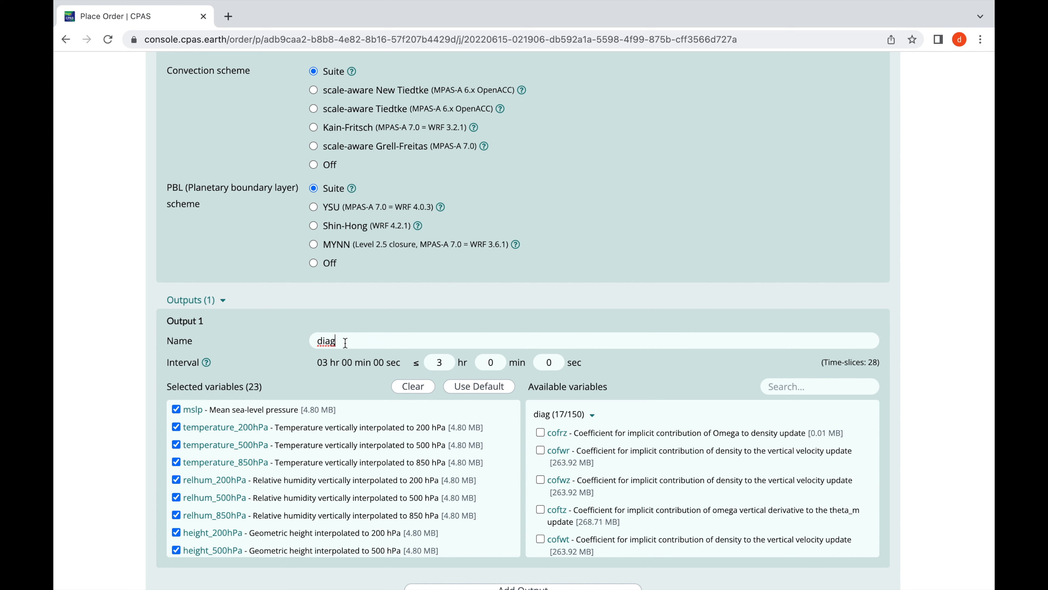
double_click(450, 362)
click(450, 362)
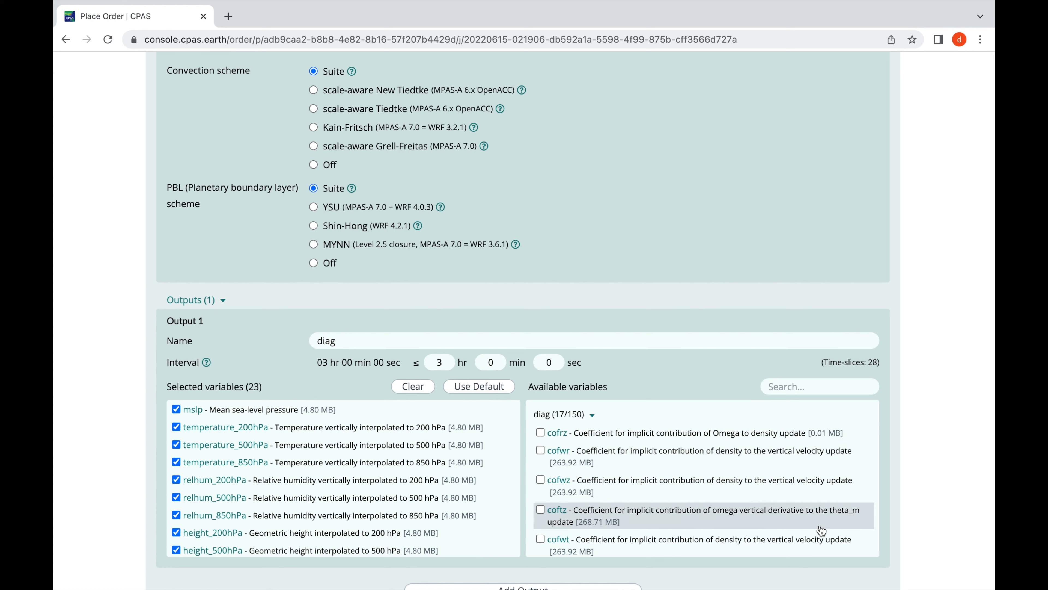
Search the available output variables for "potential" and try selecting the theta variable.
click(830, 391)
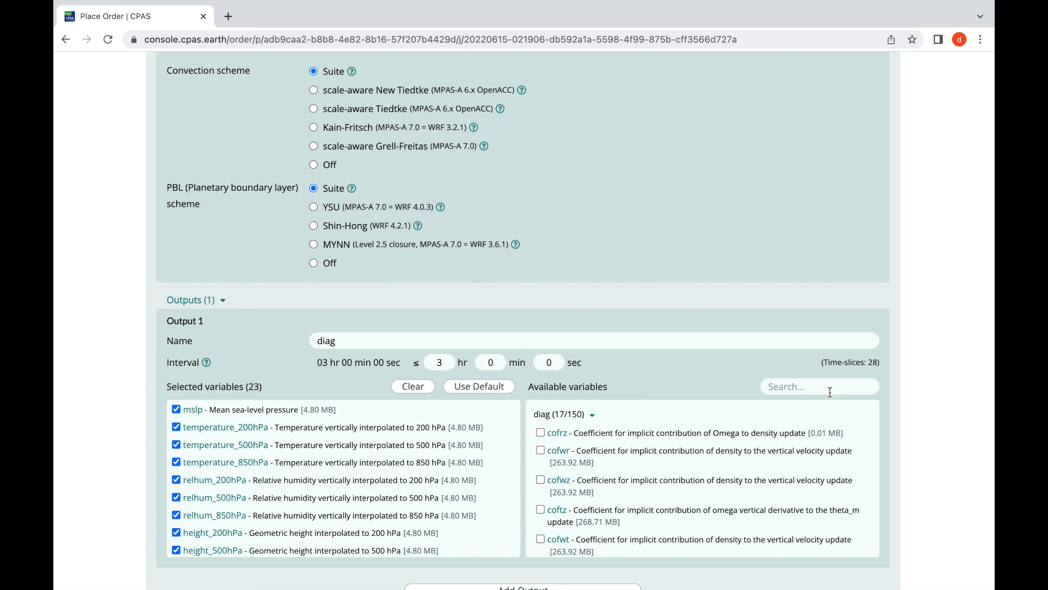
text(potential)
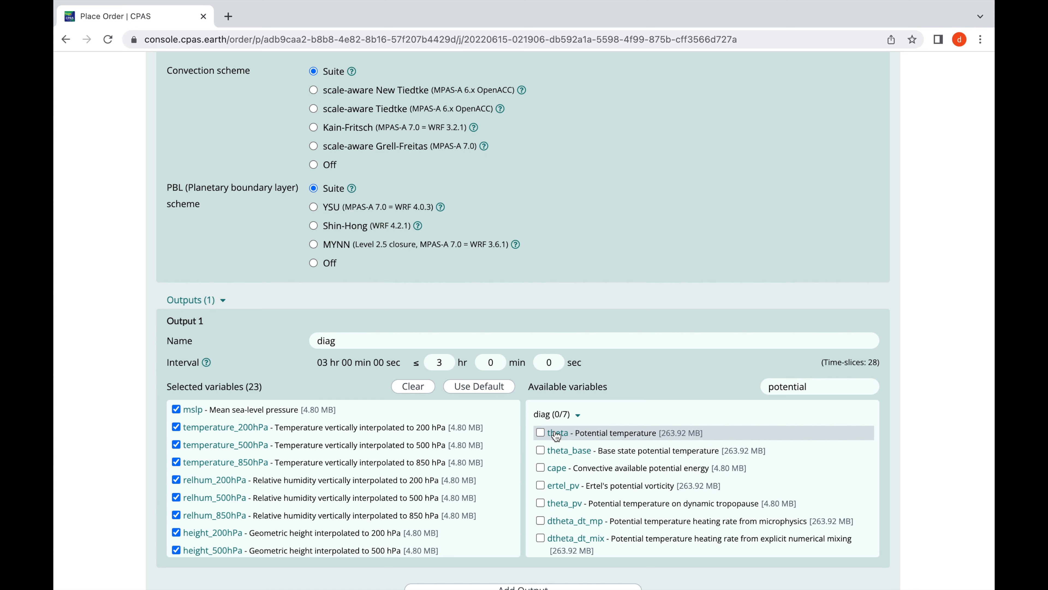
click(541, 433)
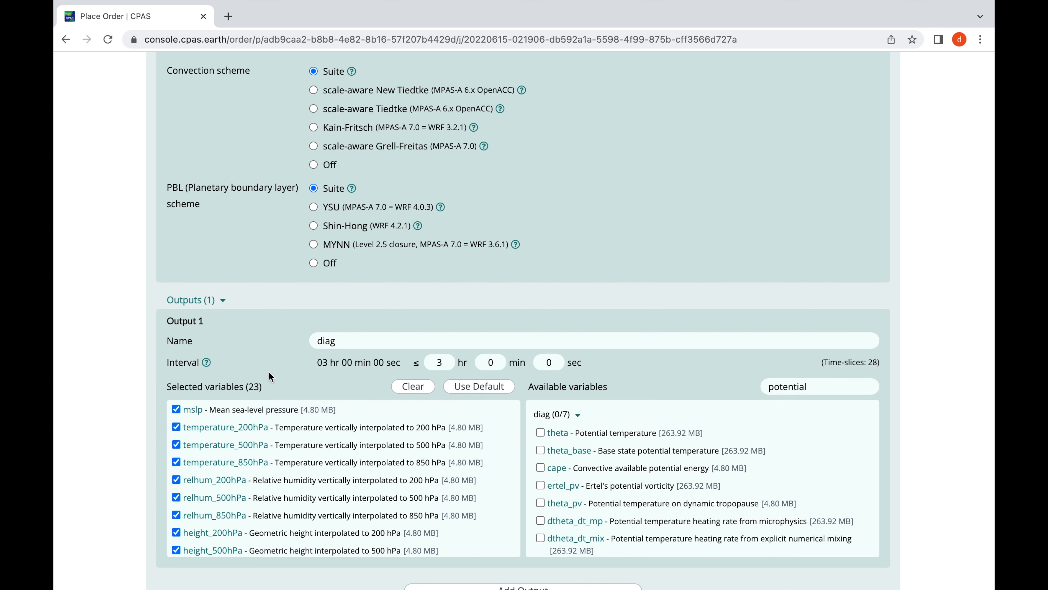
Submit the real simulation order, confirm it without a coupon and go to the job list.
scroll(252, 380, down, 3)
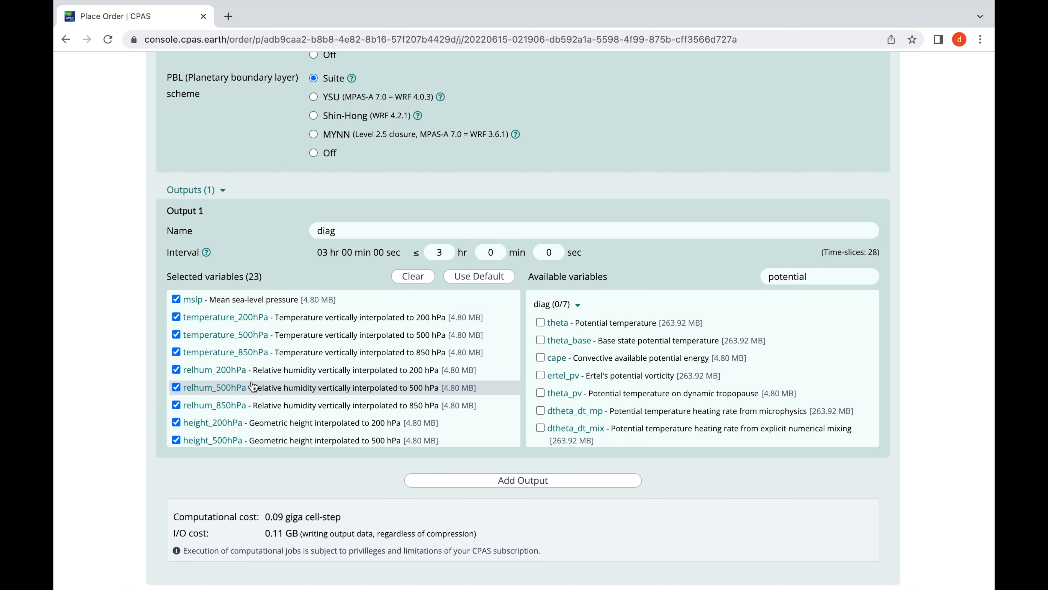
scroll(159, 447, down, 2)
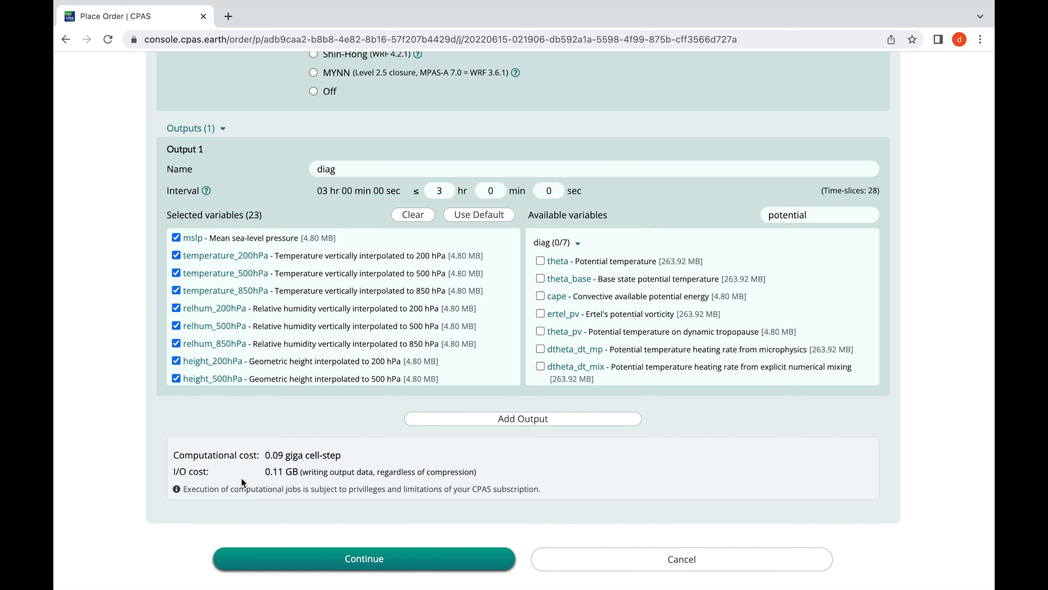
click(336, 562)
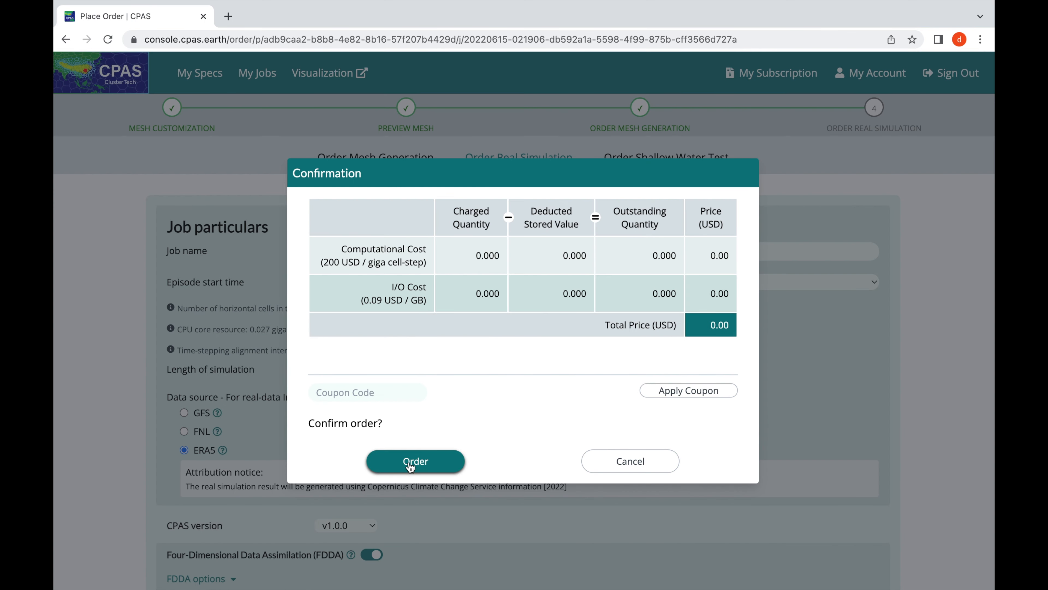
click(410, 463)
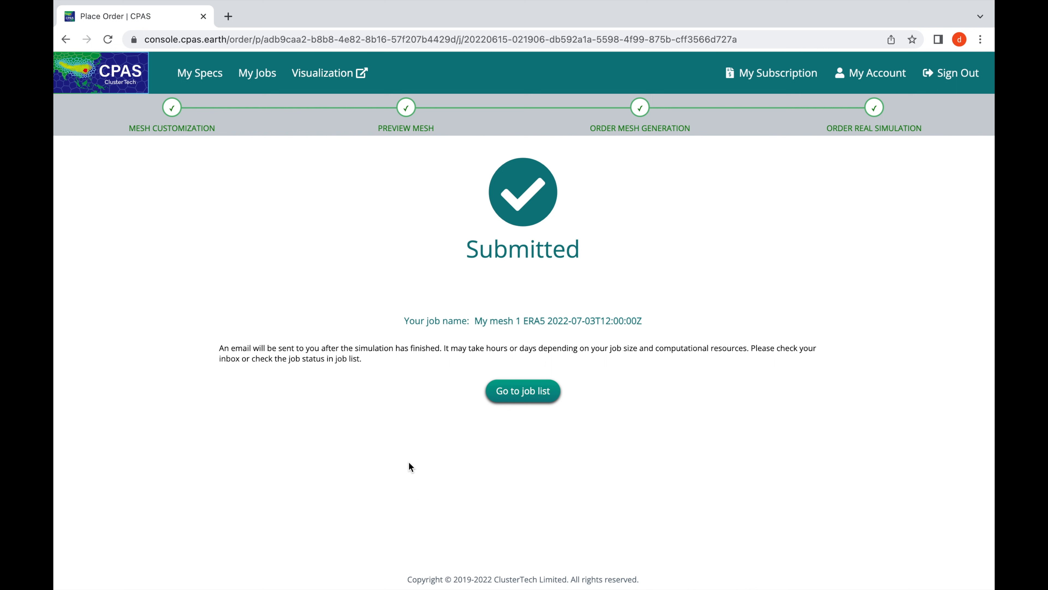
click(524, 390)
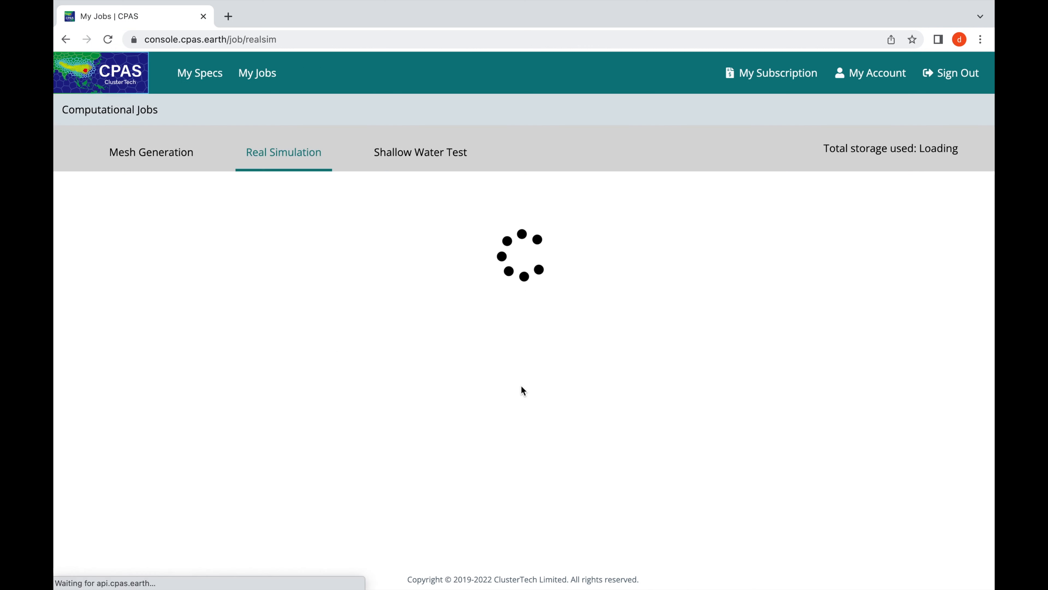
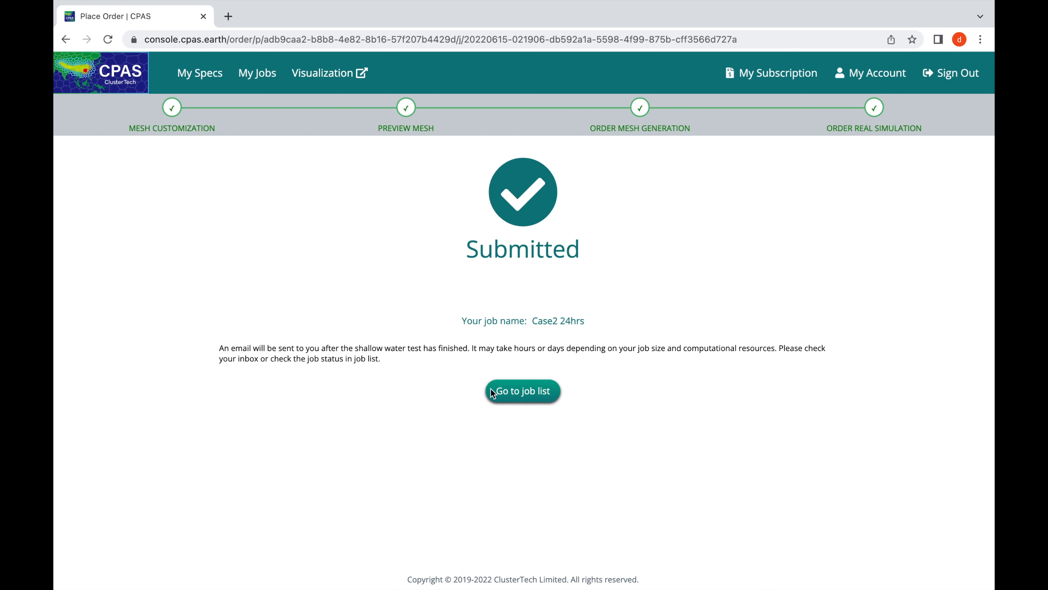
Return to the job list from the shallow water test order, switch to JupyterHub visualization, start the server and open cpas-vis.ipynb.
click(525, 407)
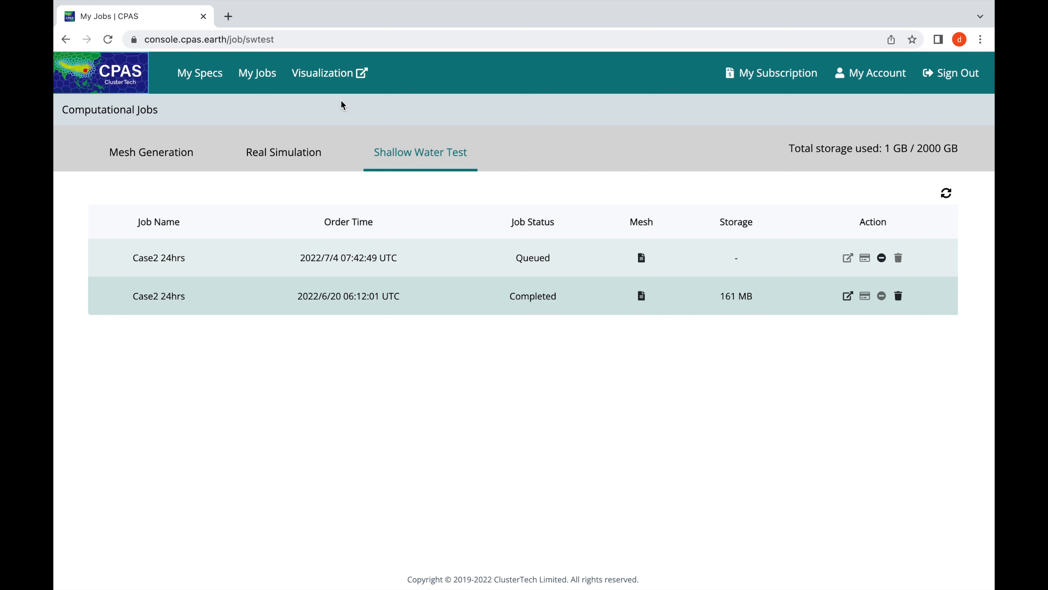
click(320, 78)
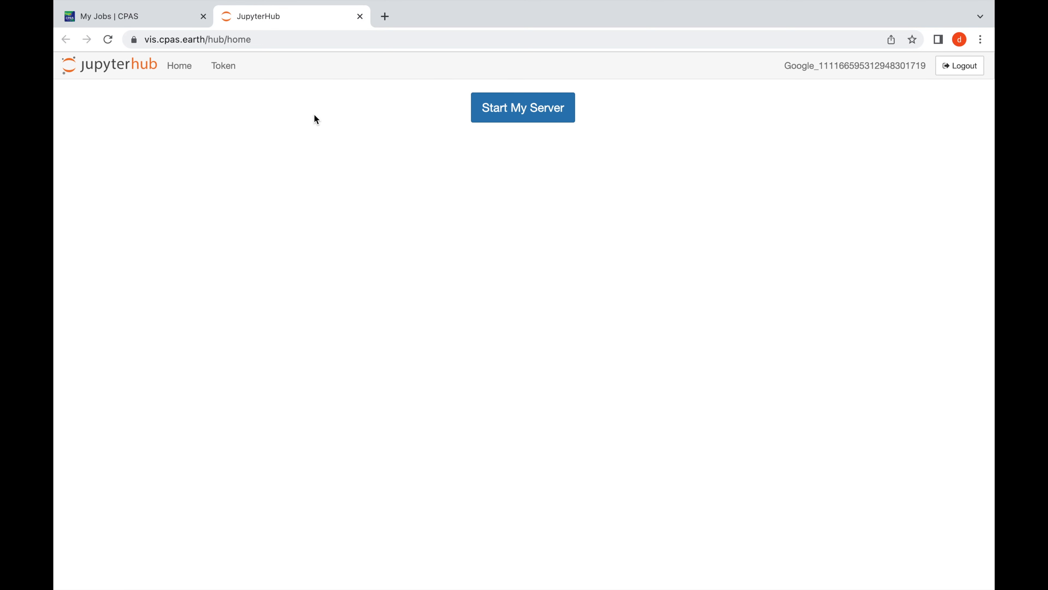
click(523, 117)
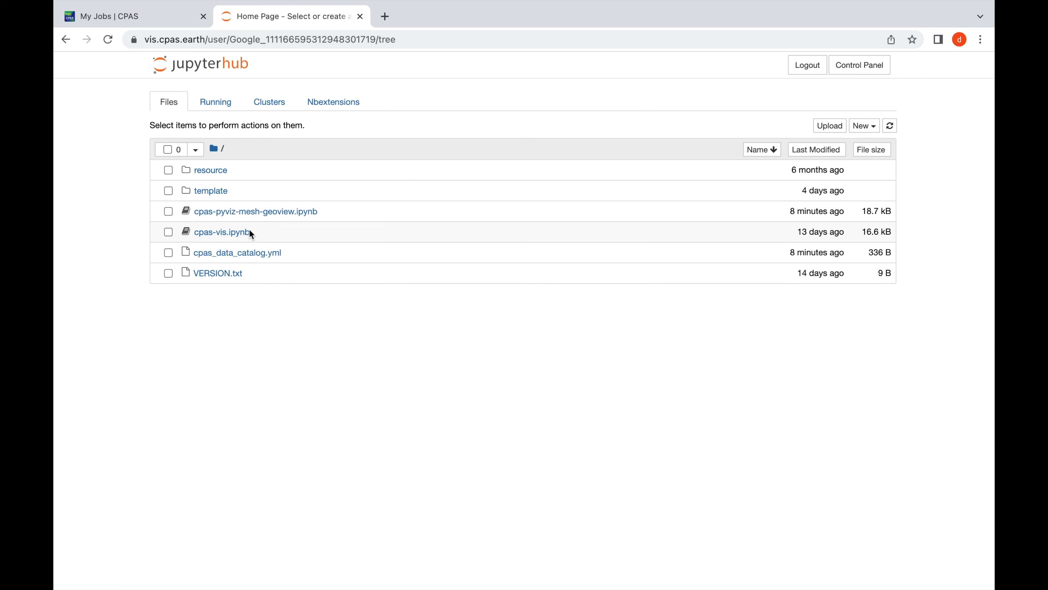
click(228, 239)
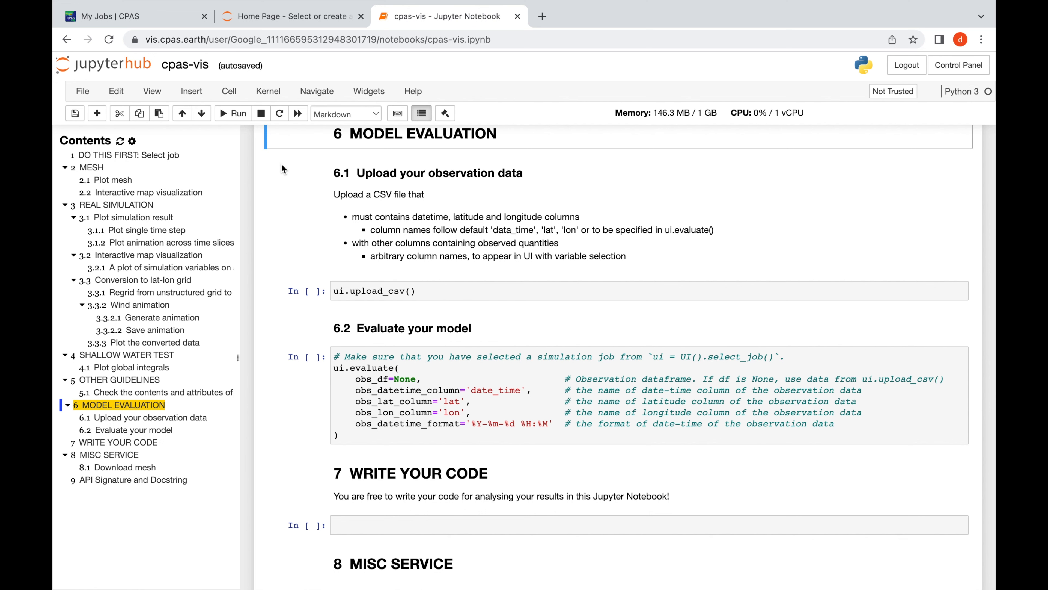
Switch back to the CPAS console, check the subscription, and open the preview of the HK_128-to-1km mesh spec.
click(138, 17)
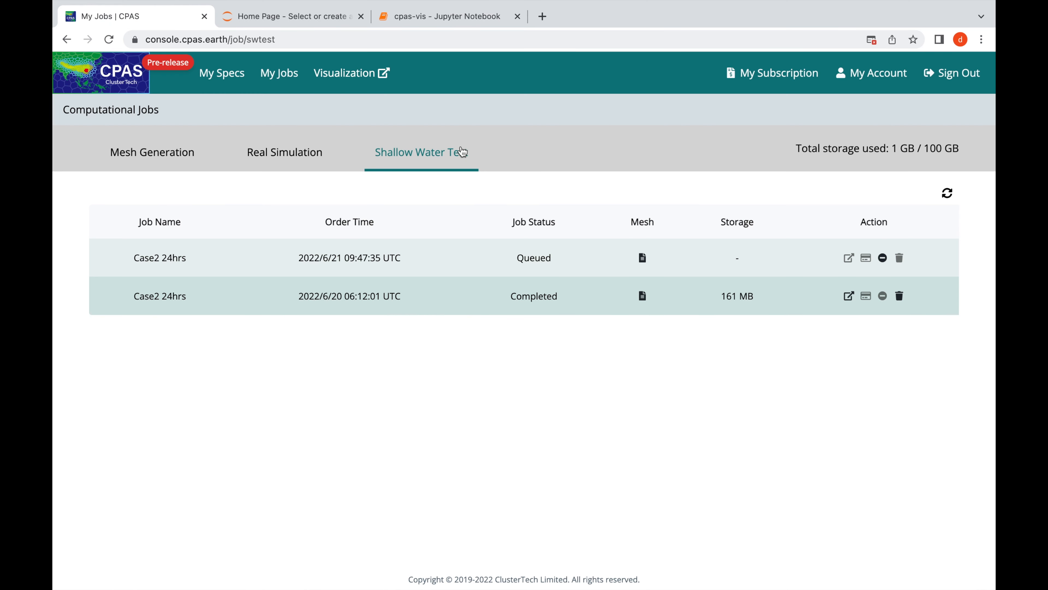
click(783, 75)
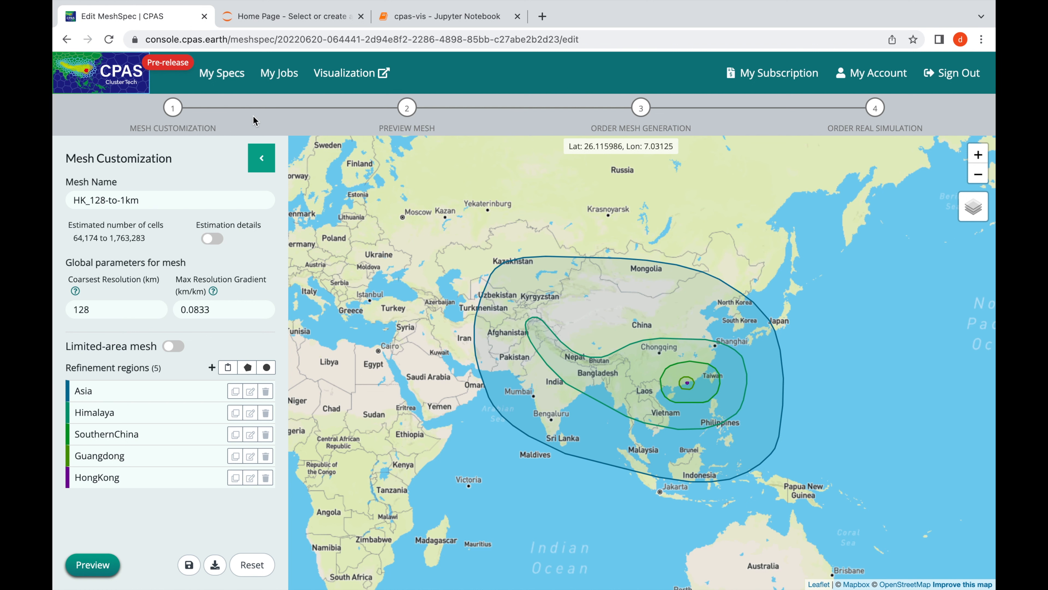
click(229, 77)
mouse_move(415, 225)
click(485, 214)
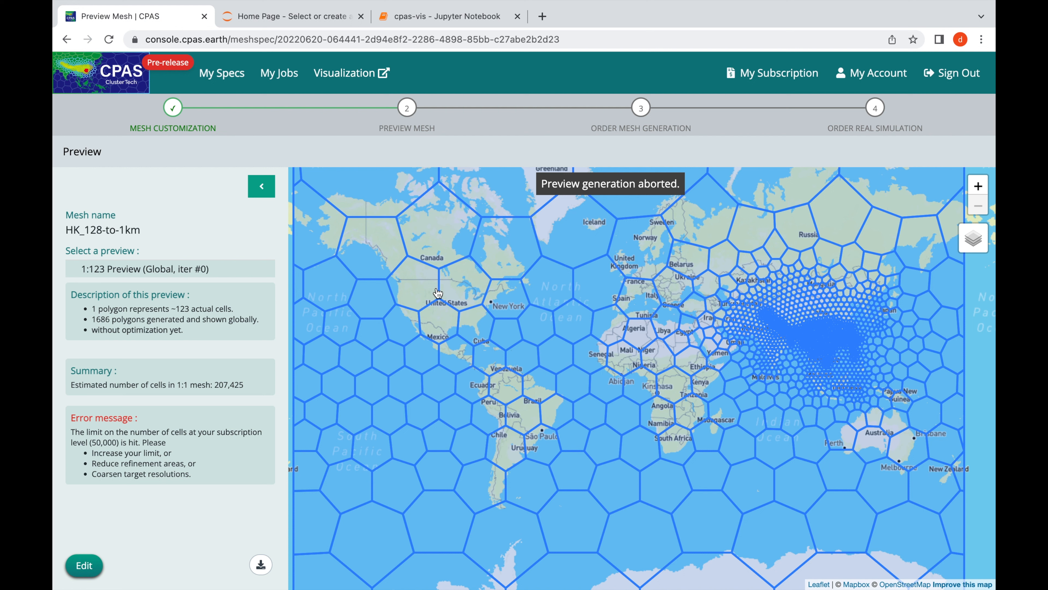
Review the limits of the current subscription and open the plan change page to compare the available plans.
click(775, 76)
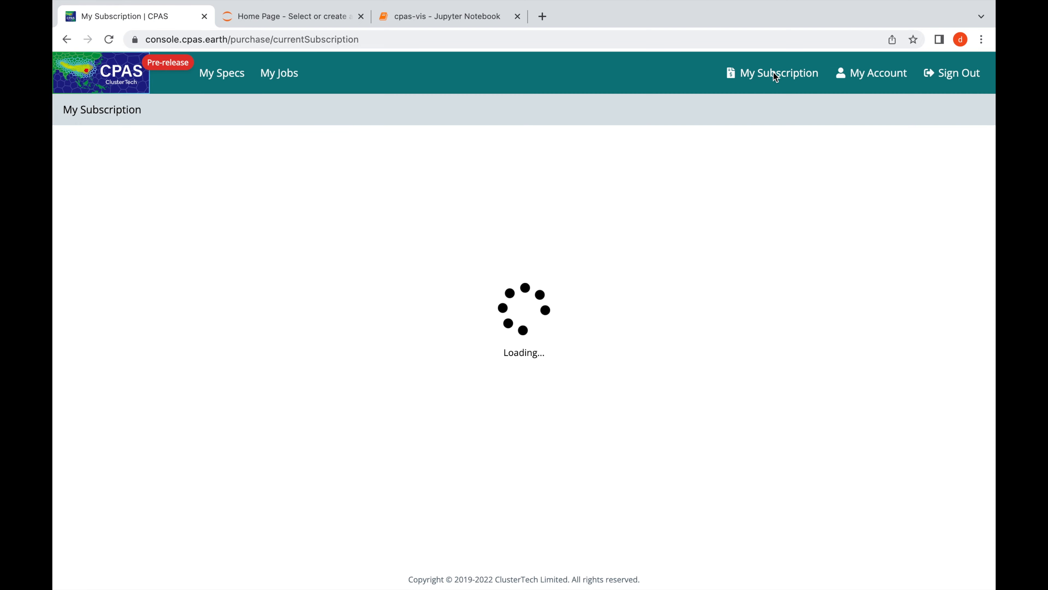
scroll(733, 277, down, 5)
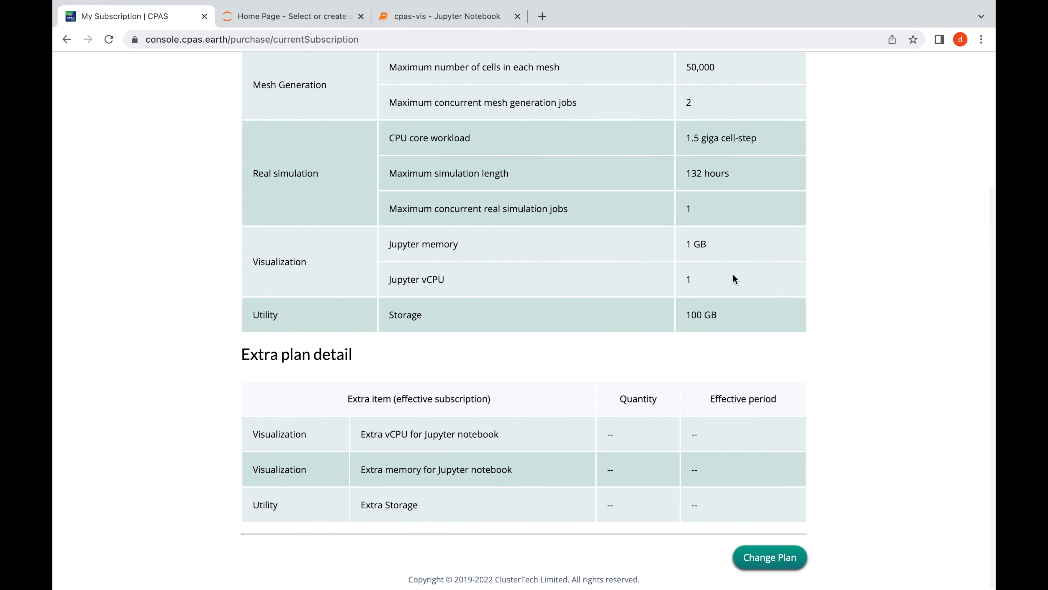
click(764, 554)
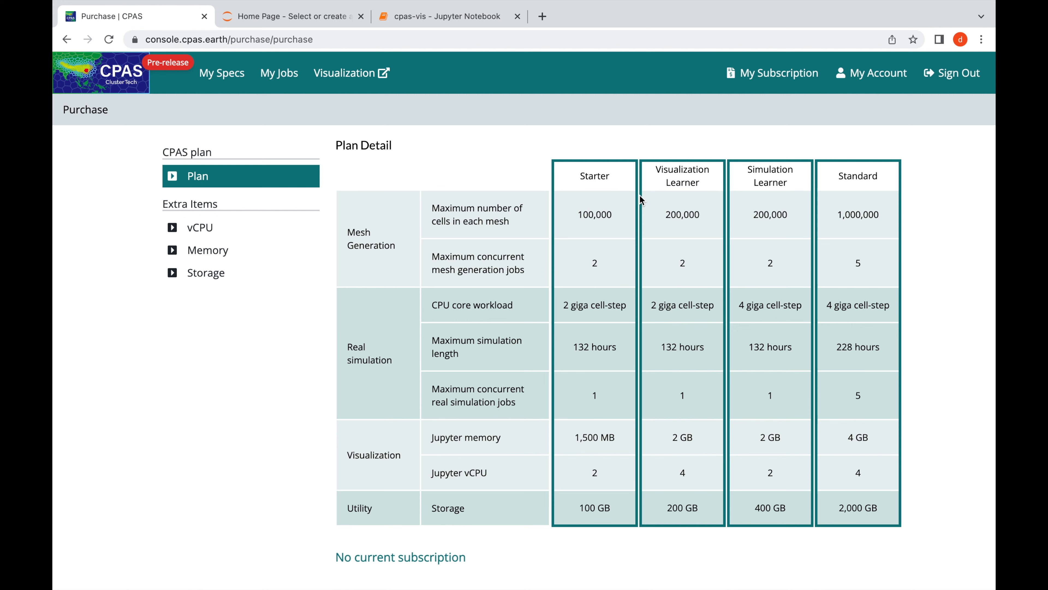
scroll(604, 321, down, 1)
scroll(602, 321, down, 5)
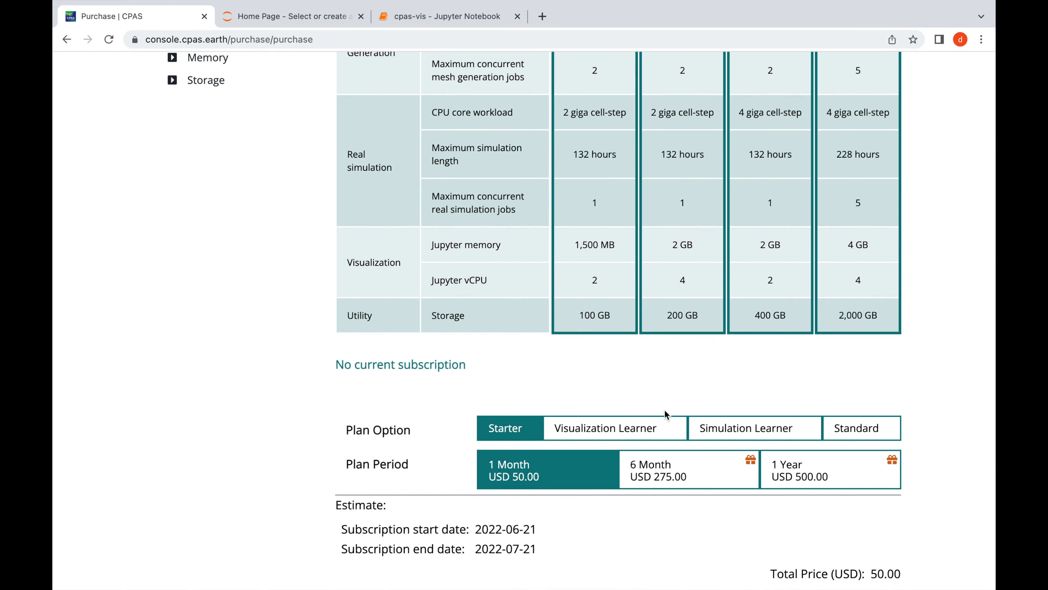
Compare the plan options and periods, choose the Standard plan for 1 Month, and buy it without a coupon.
click(669, 422)
click(748, 425)
click(850, 428)
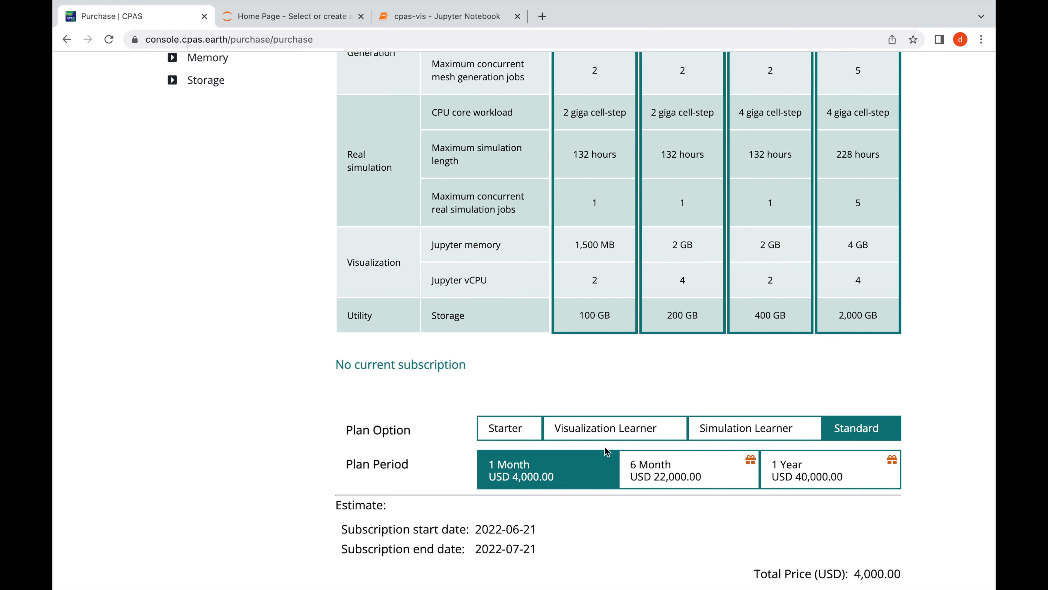
click(644, 479)
click(838, 473)
click(575, 474)
scroll(575, 482, down, 5)
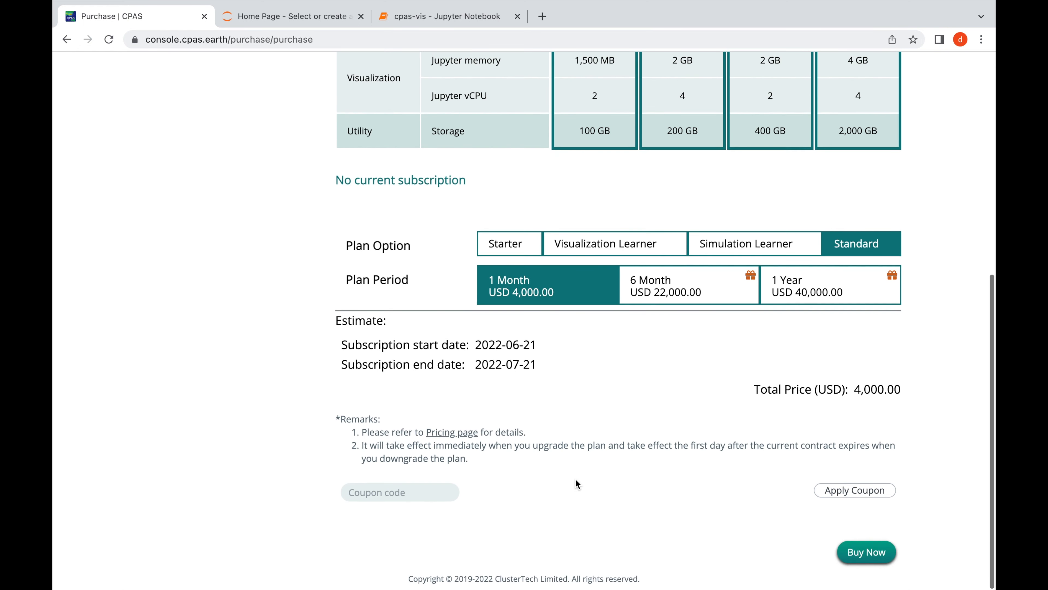
click(844, 556)
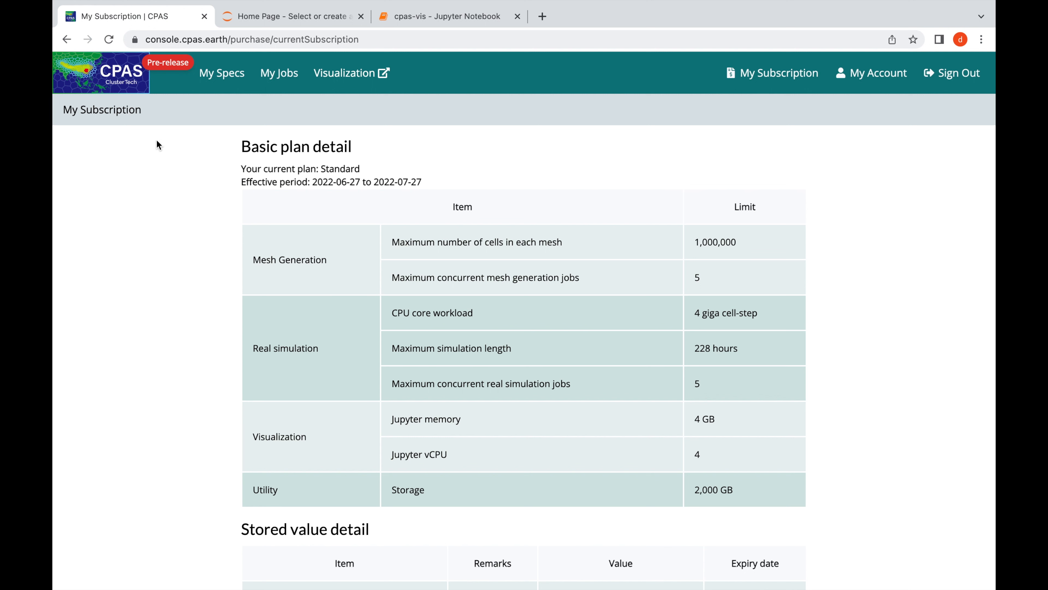
Go to the CPAS website's front page and open the User Guide from the support resources.
click(114, 85)
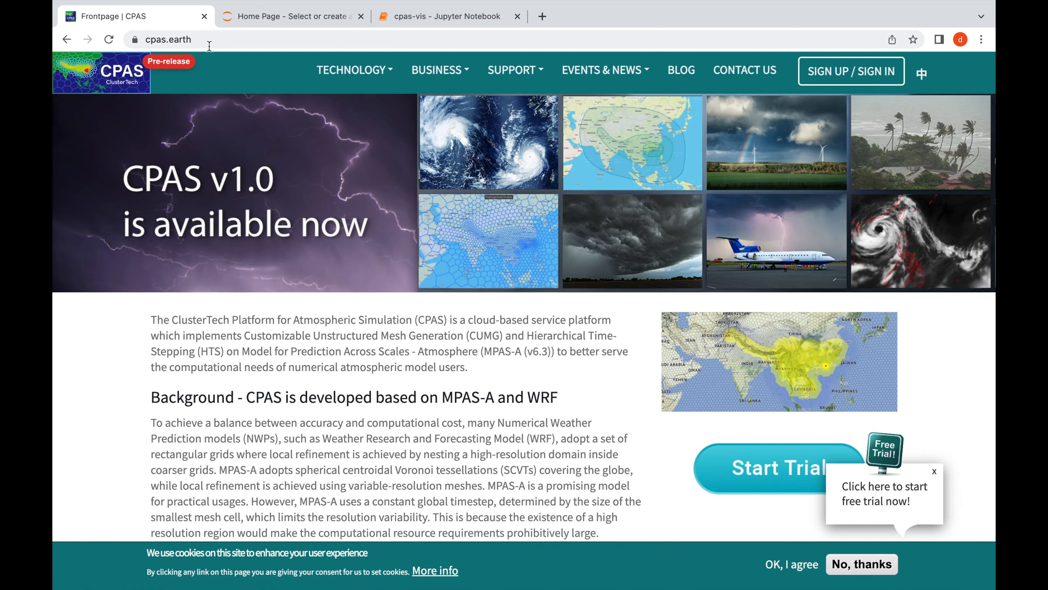
mouse_move(510, 78)
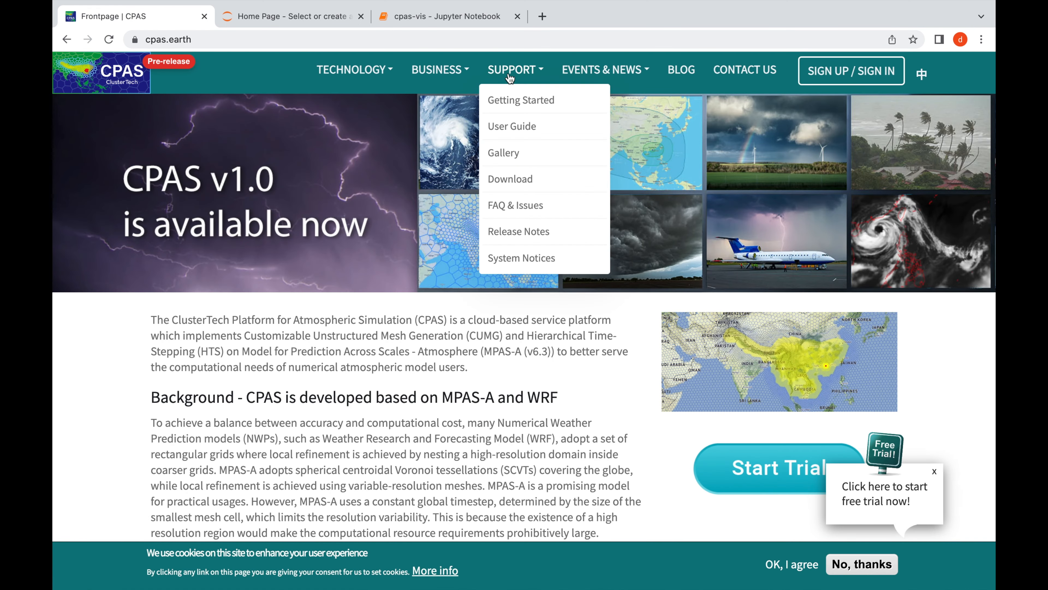
click(519, 130)
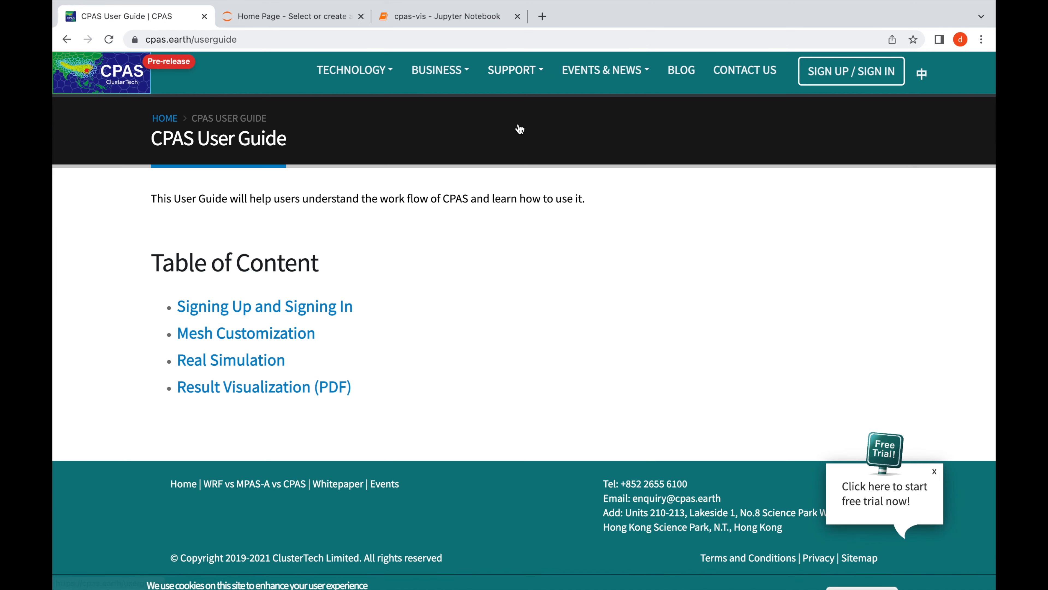